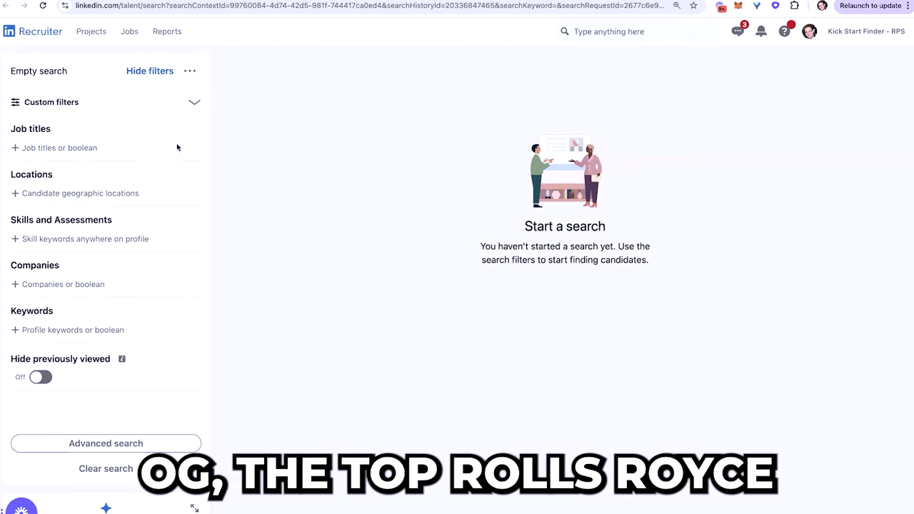
scroll(254, 192, down, 2)
scroll(255, 192, up, 2)
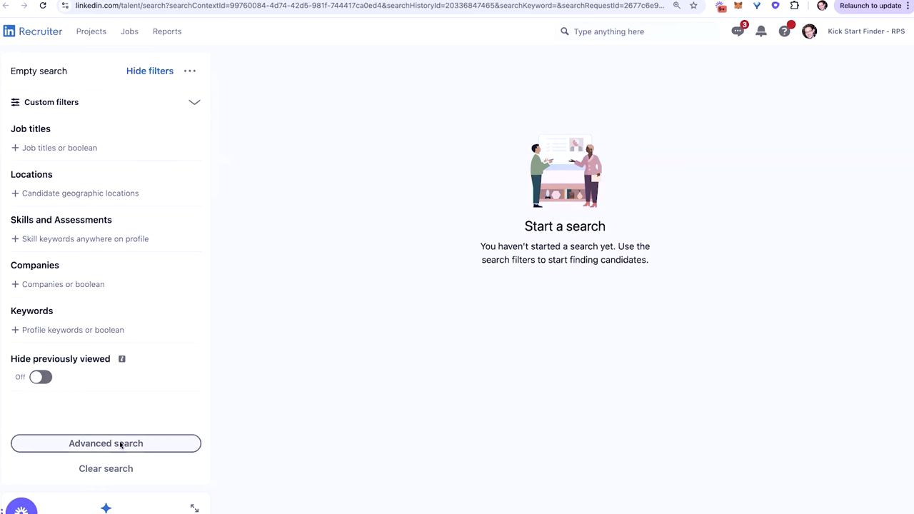
scroll(114, 136, down, 2)
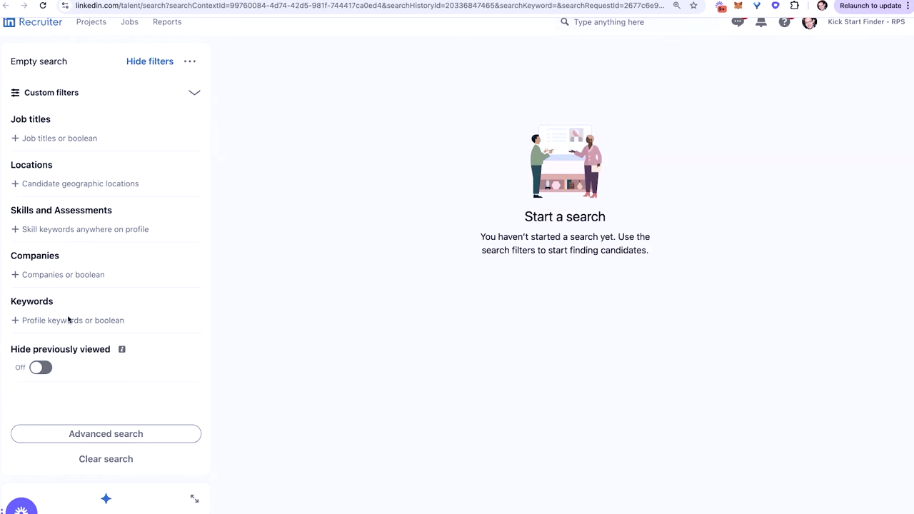
scroll(89, 158, up, 1)
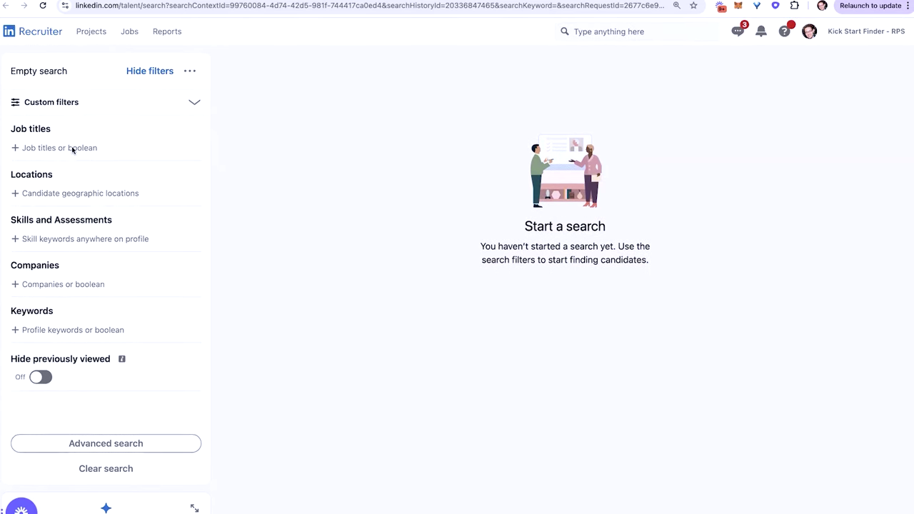
Step: Add a Software Engineer job title filter and limit it to candidates who hold that title currently
click(73, 150)
text(sof)
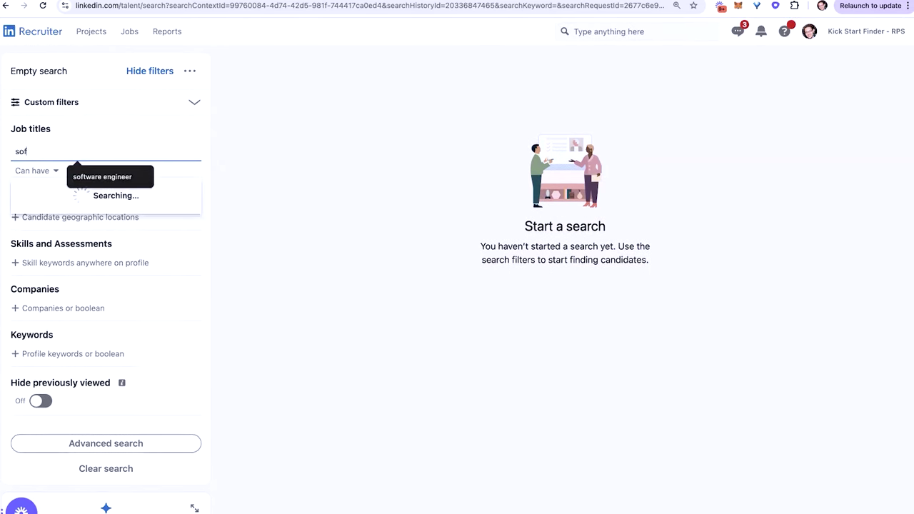
text(tware eng)
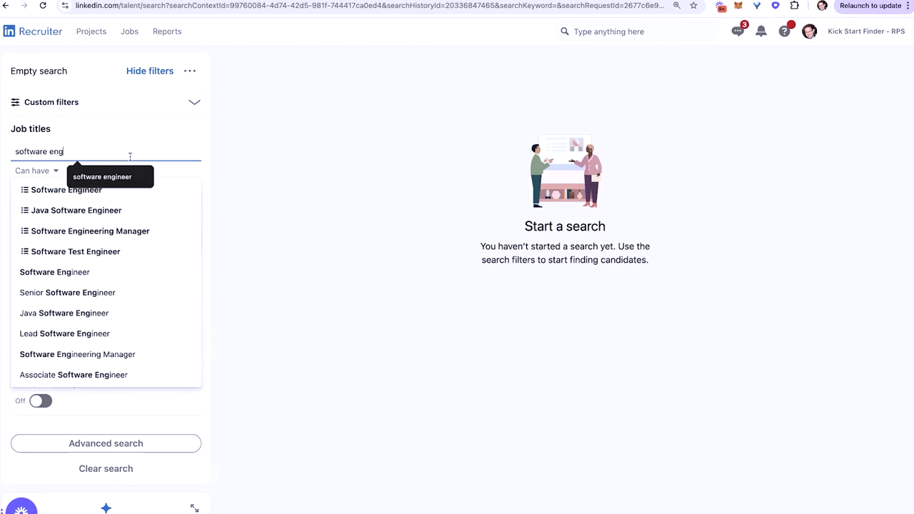
click(129, 184)
click(135, 190)
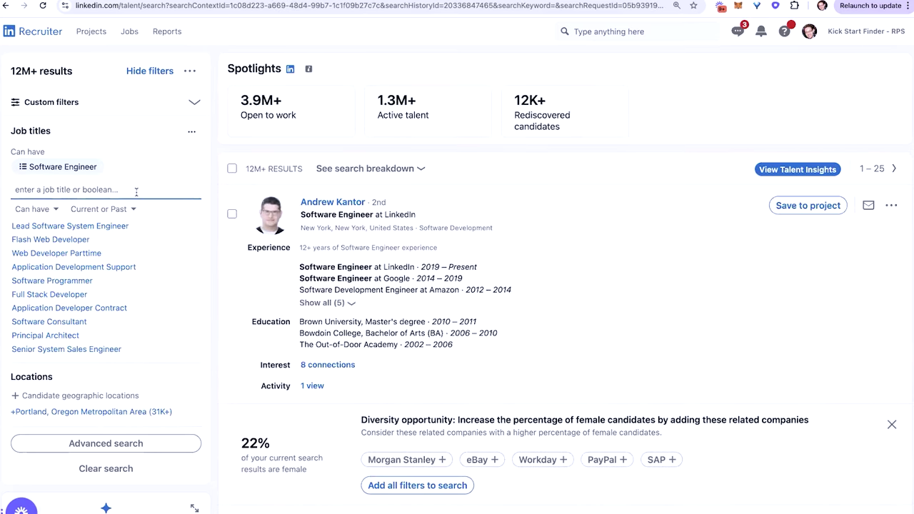
click(80, 167)
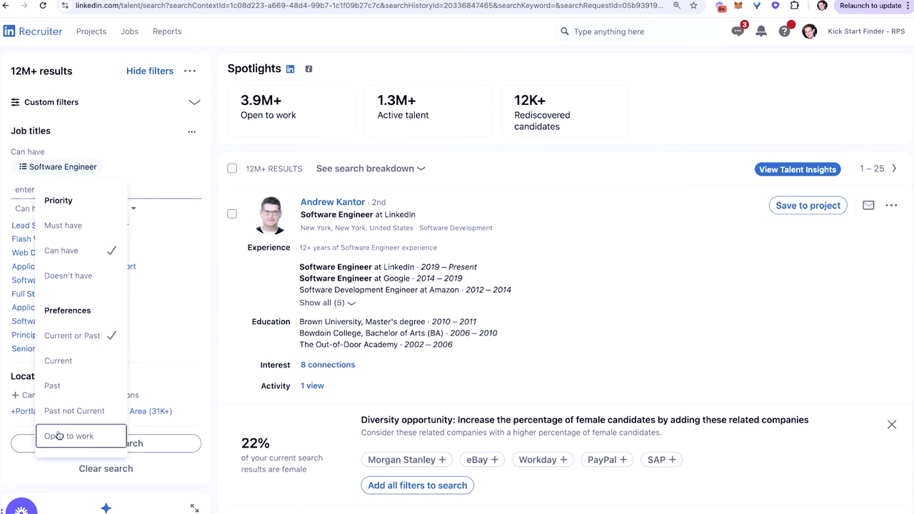
click(101, 363)
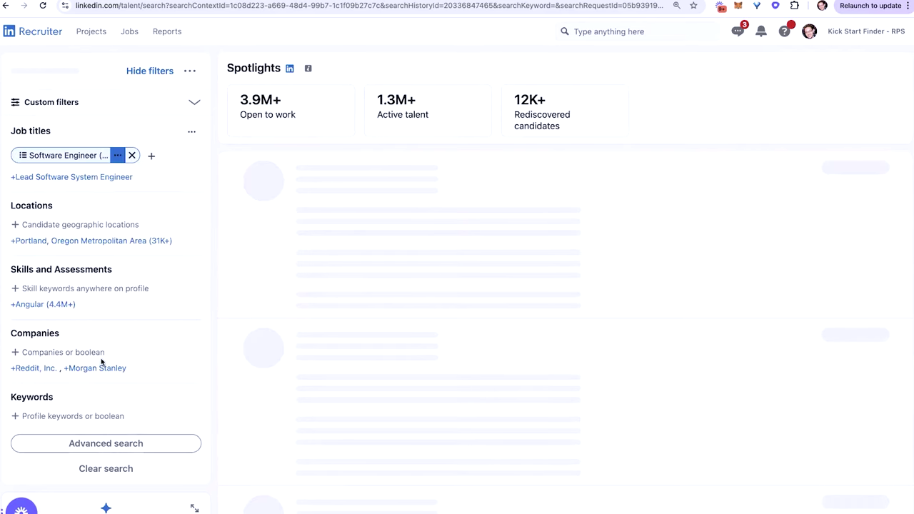
Step: Add New York City Metropolitan Area as the candidate location filter
click(111, 224)
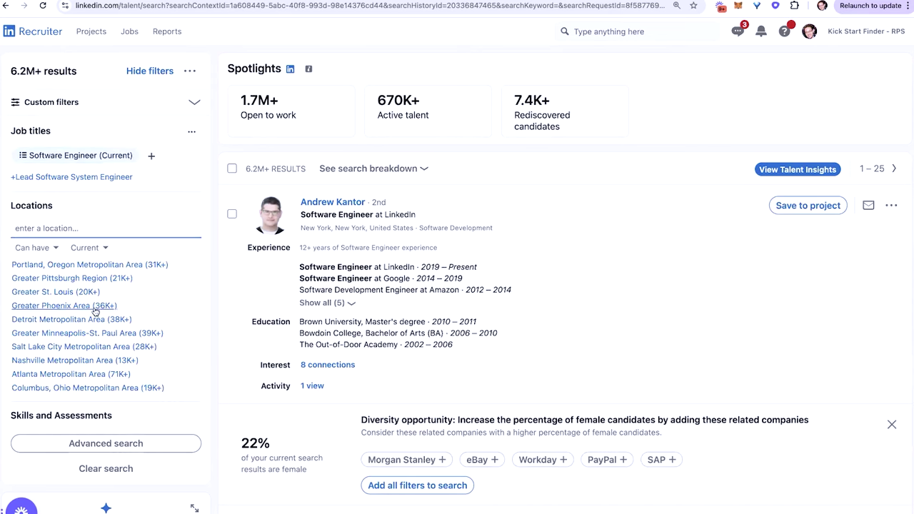
text(new york)
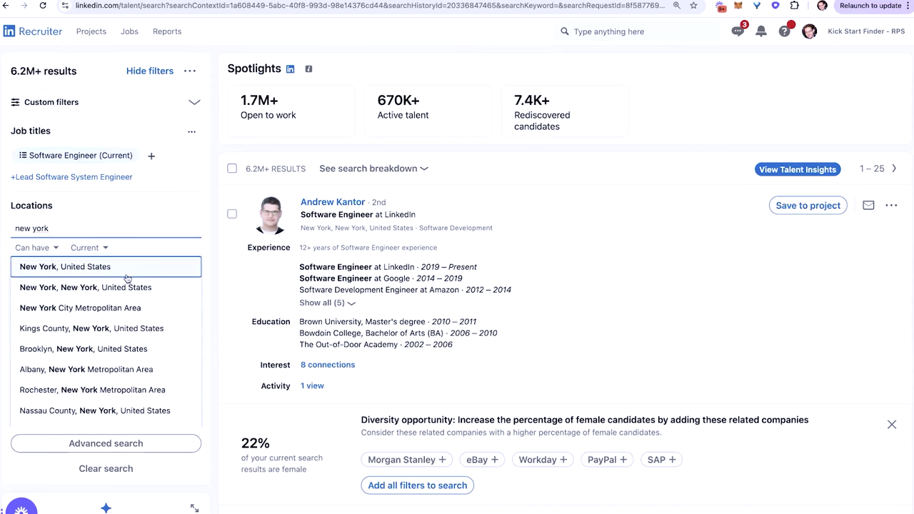
click(72, 308)
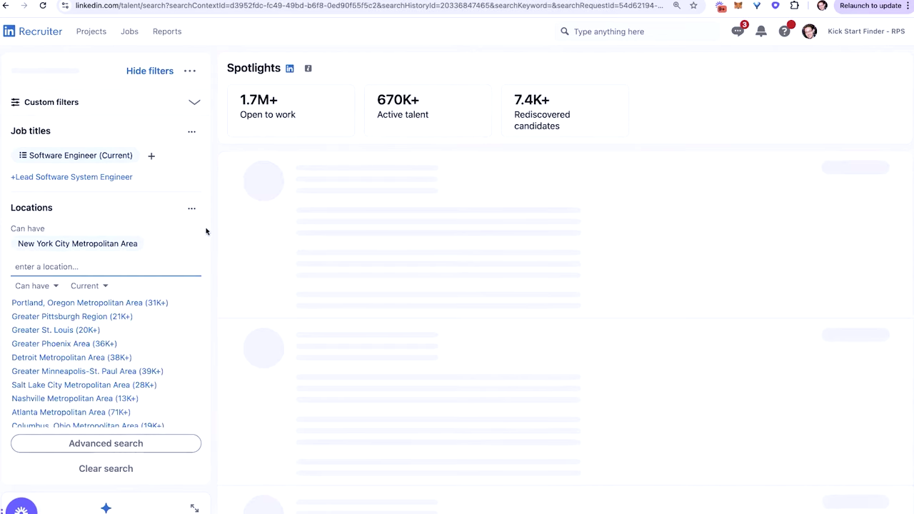
Step: Add the profile keyword "vue" to the candidate search
scroll(167, 236, down, 5)
scroll(166, 242, down, 2)
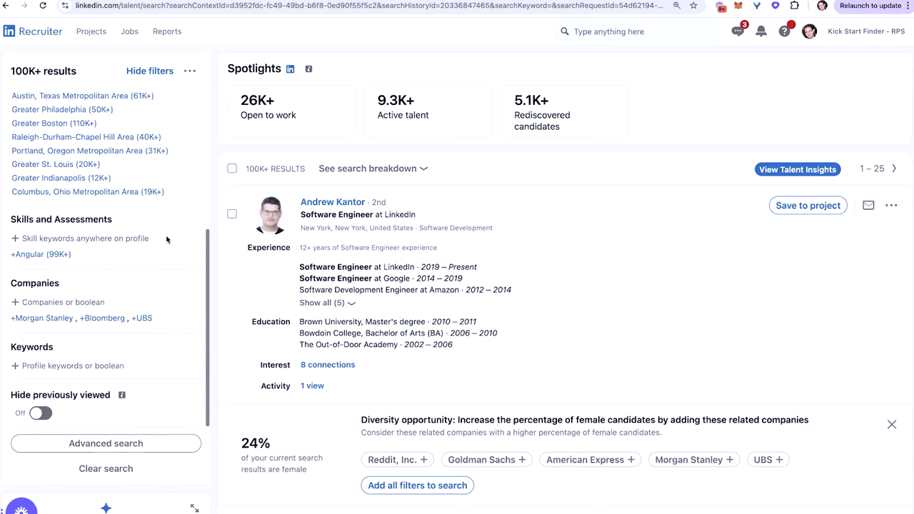
click(86, 366)
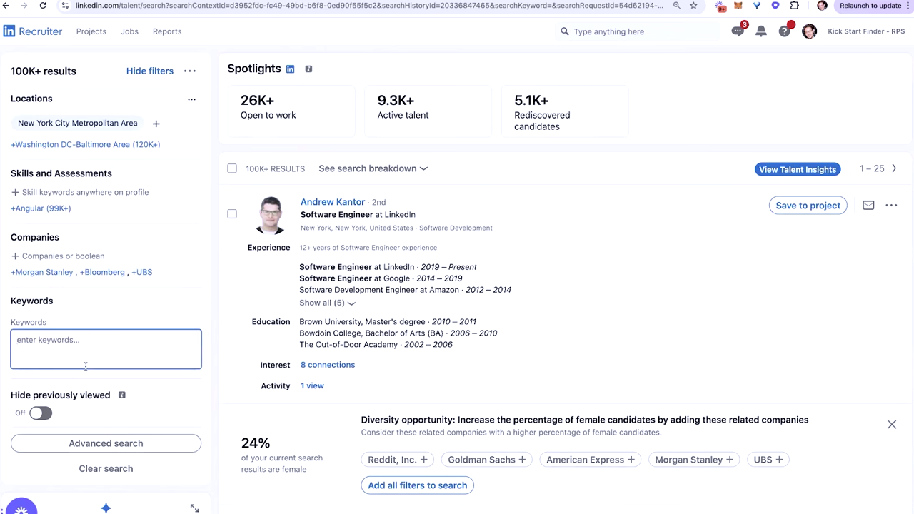
text(vue)
key(Return)
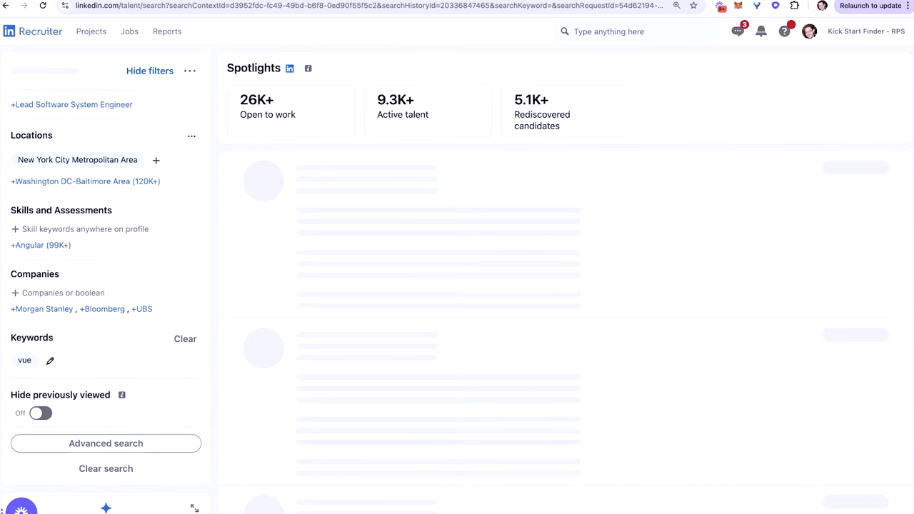
Step: Browse the candidates matching the keyword and clear the keyword filter
scroll(302, 248, down, 1)
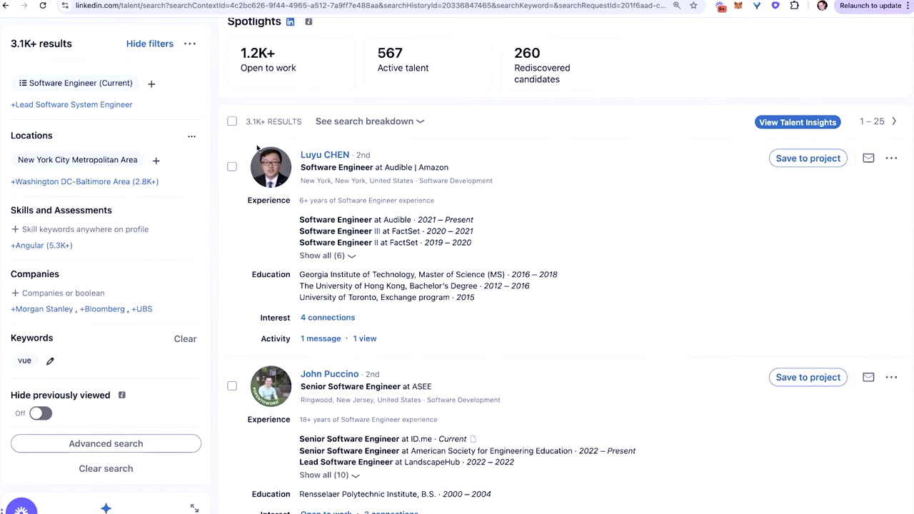
scroll(325, 266, down, 4)
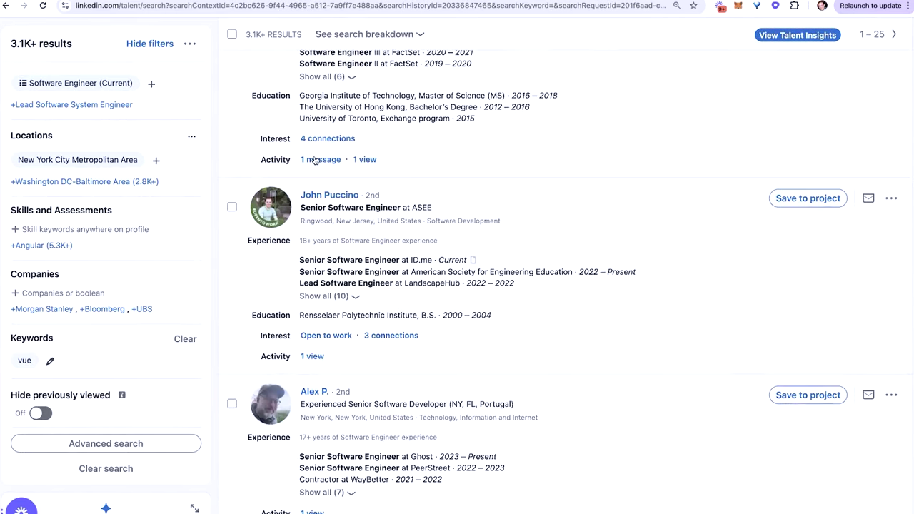
click(185, 339)
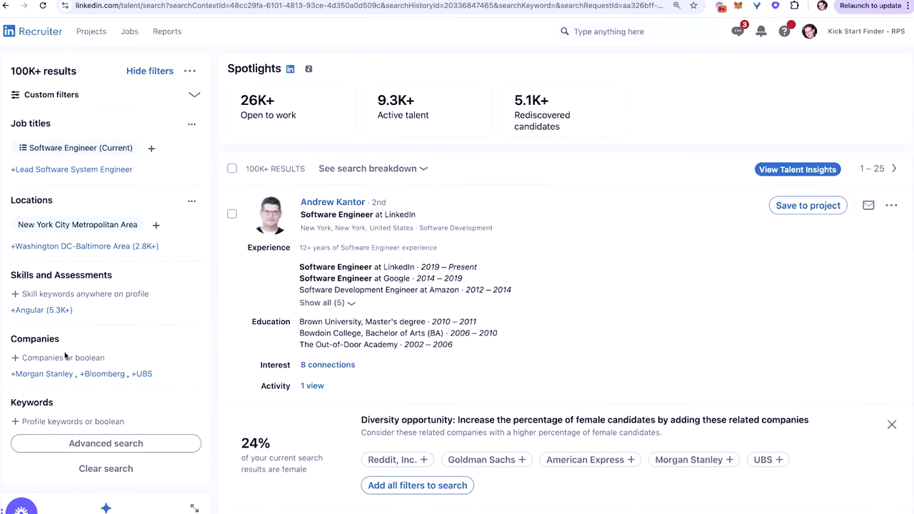
Step: Add Amazon as a company filter and browse the matching candidates
click(65, 355)
text(amazon)
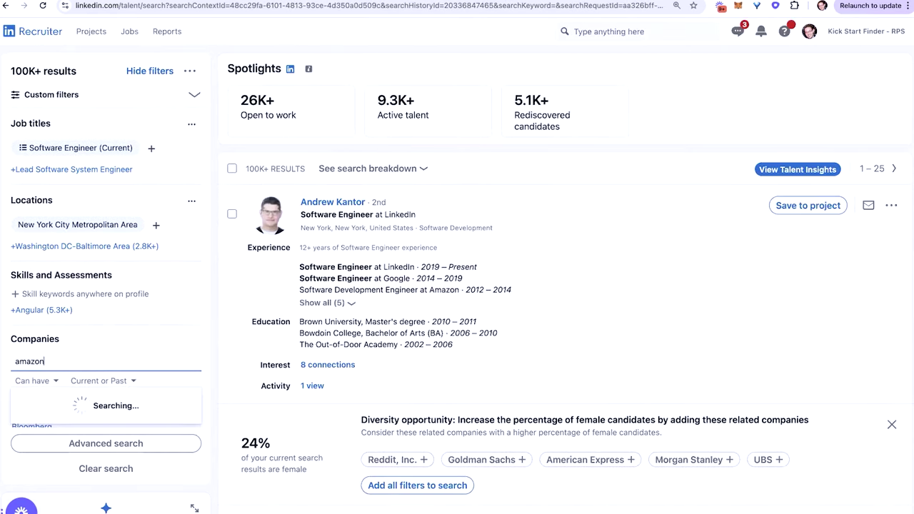
click(82, 329)
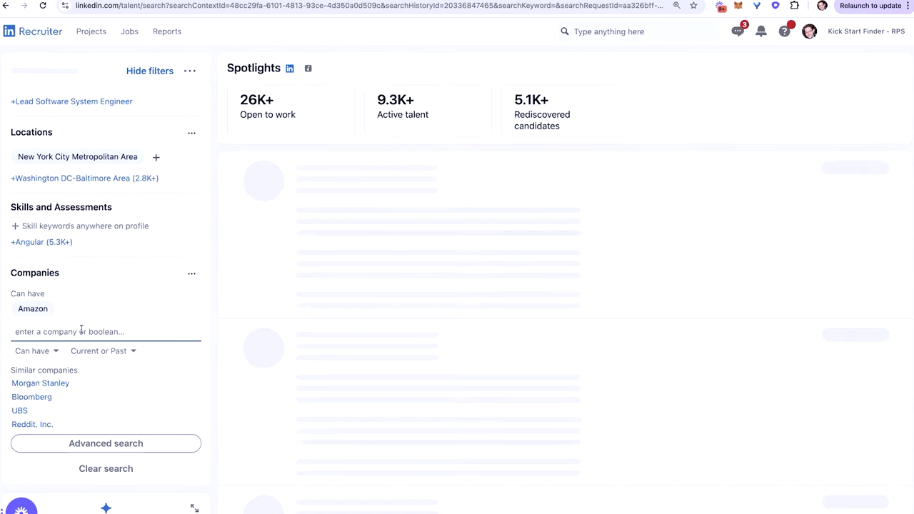
scroll(378, 327, down, 10)
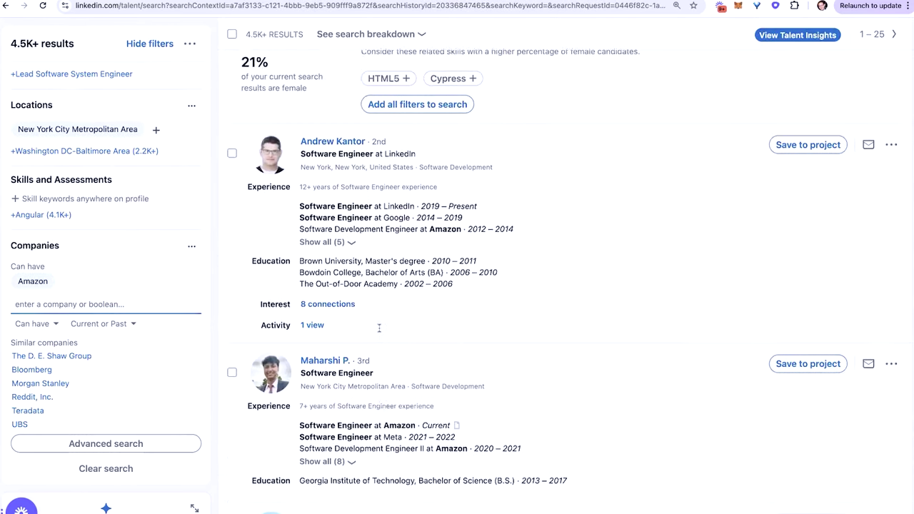
scroll(378, 328, up, 10)
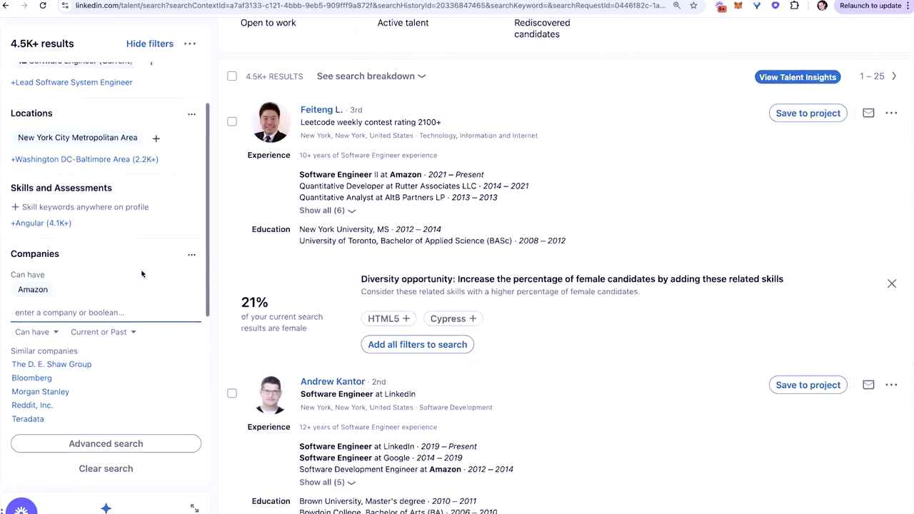
Step: Open the advanced search and look through its additional filter categories
scroll(75, 300, up, 2)
scroll(62, 273, down, 2)
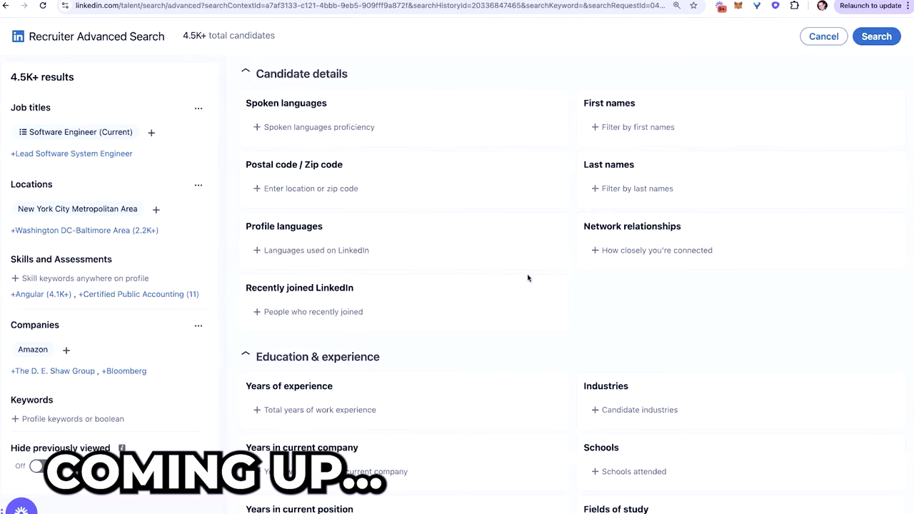
scroll(527, 278, down, 10)
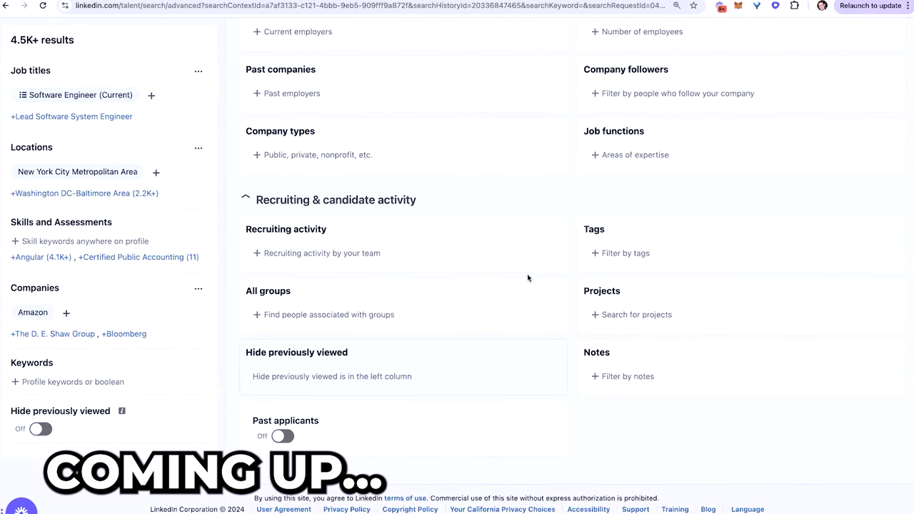
scroll(527, 274, up, 10)
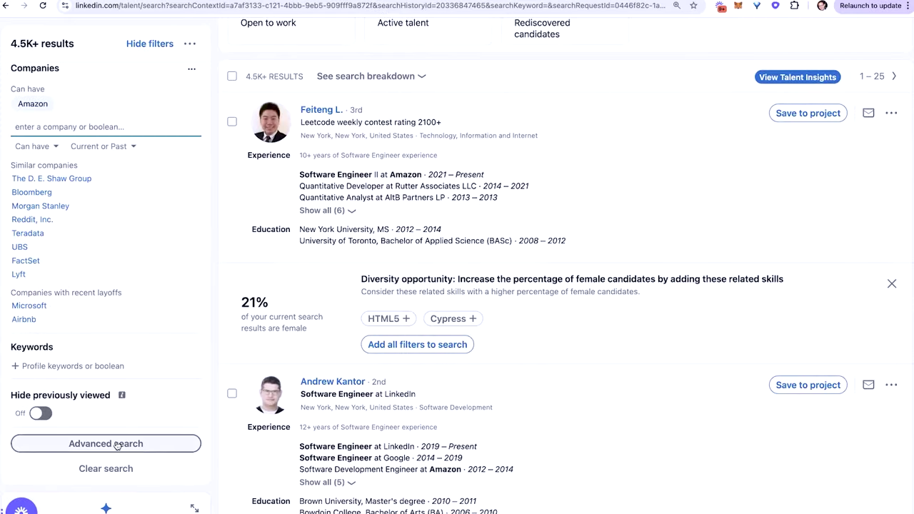
click(118, 445)
scroll(527, 278, down, 10)
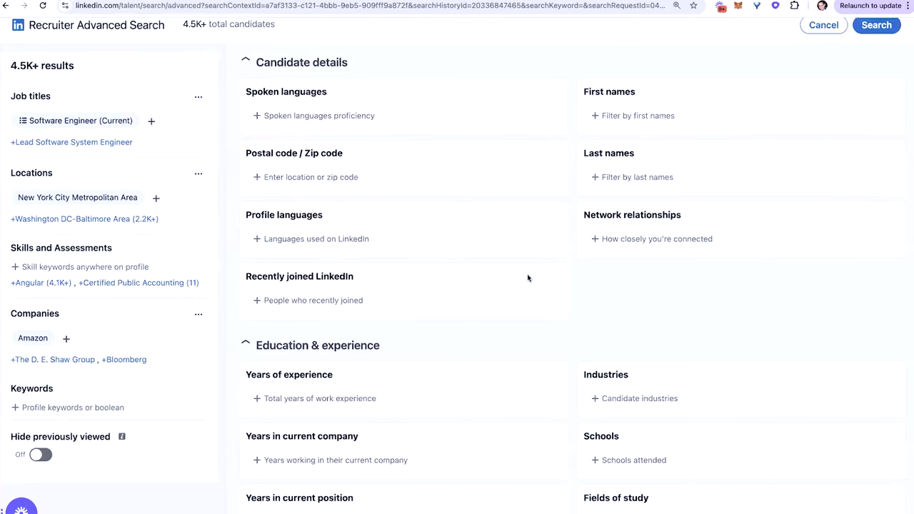
scroll(527, 278, up, 10)
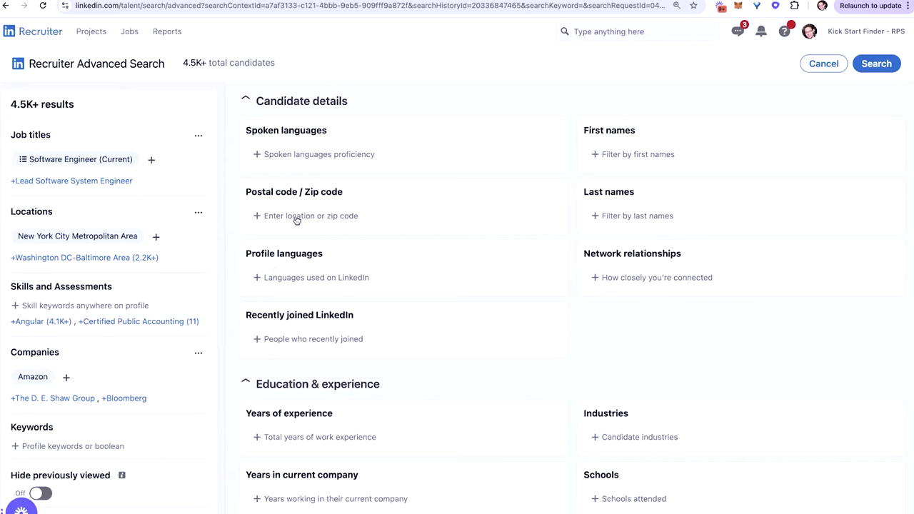
Step: Add the zip code 10001, New York, New York, United States to the postal code filter
click(296, 215)
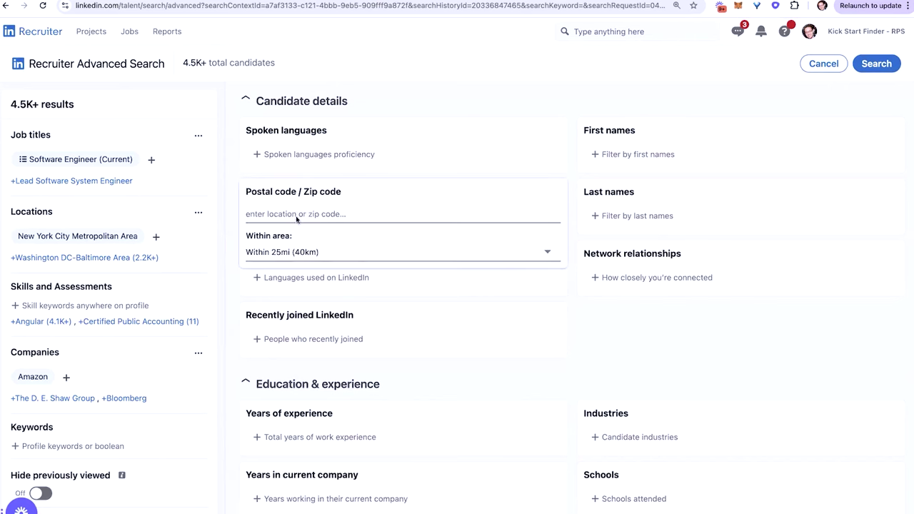
scroll(296, 219, down, 7)
scroll(295, 219, up, 7)
text(1)
key(BackSpace)
text(new york)
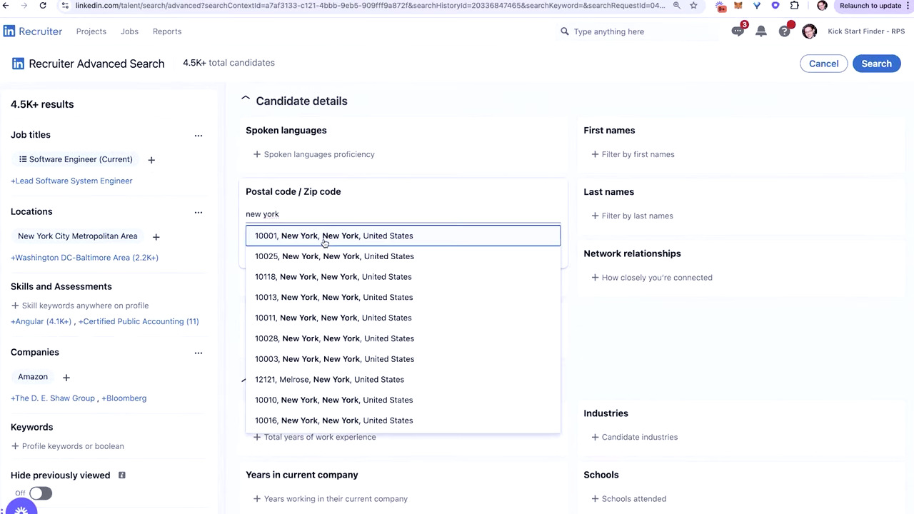
click(325, 243)
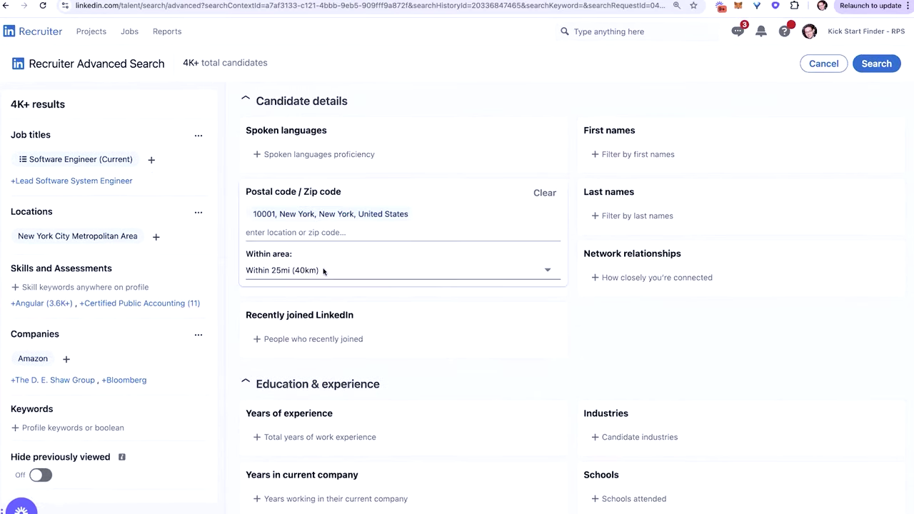
Step: Look through the radius options of the postal code filter and clear that filter
click(323, 271)
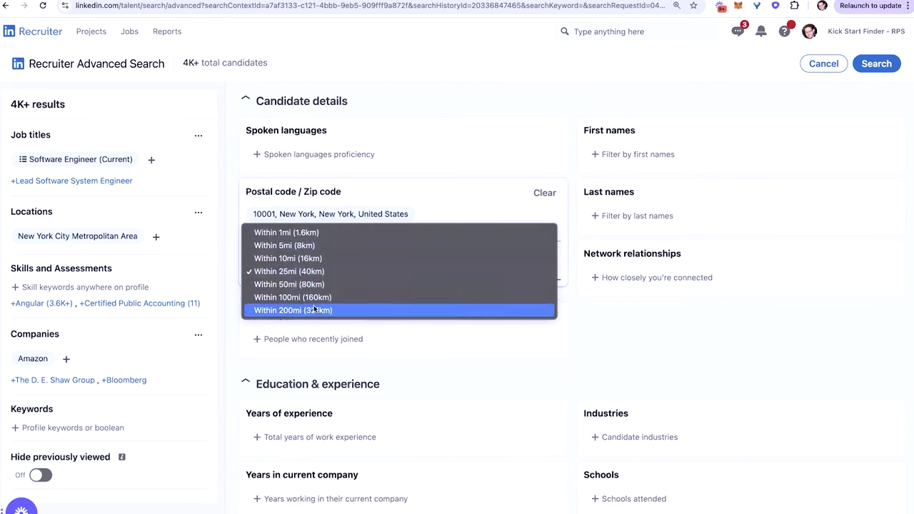
click(577, 259)
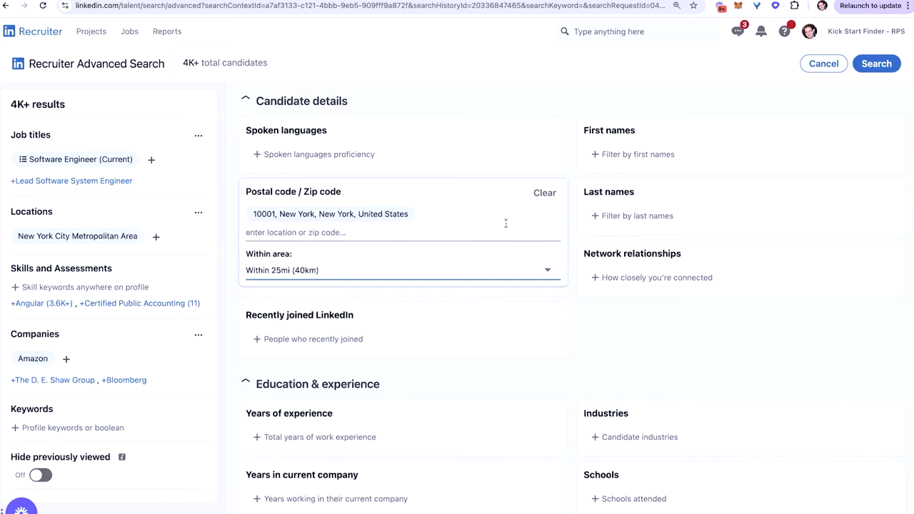
click(544, 194)
Step: Set the years of experience filter to 5 to 30+ years and apply it
scroll(524, 237, down, 5)
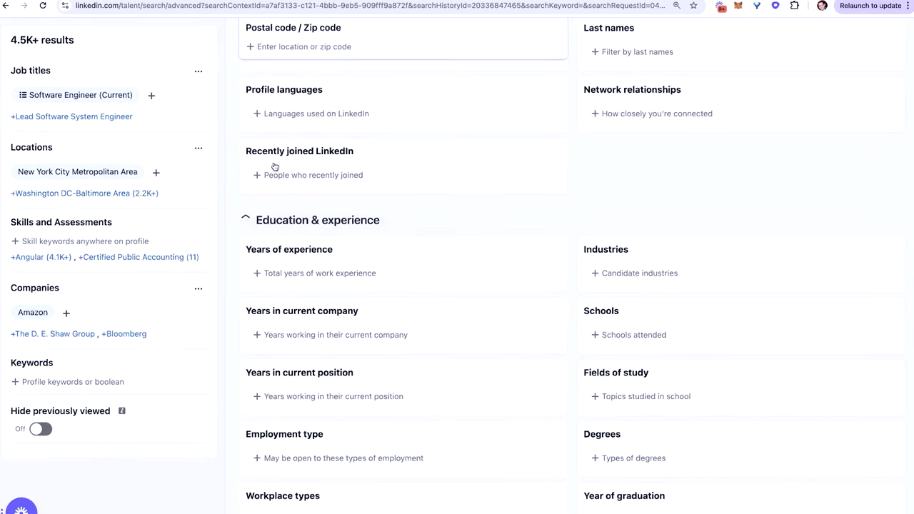
scroll(349, 171, down, 3)
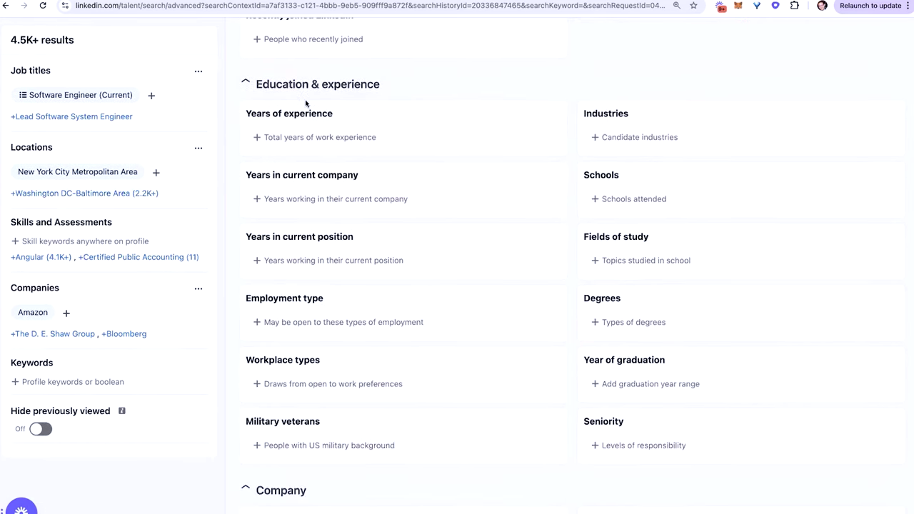
click(357, 137)
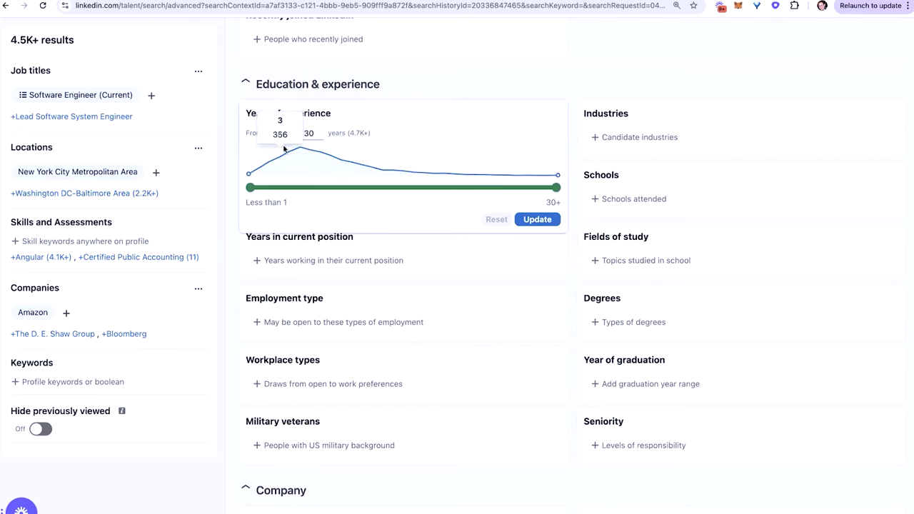
drag(250, 189, 299, 190)
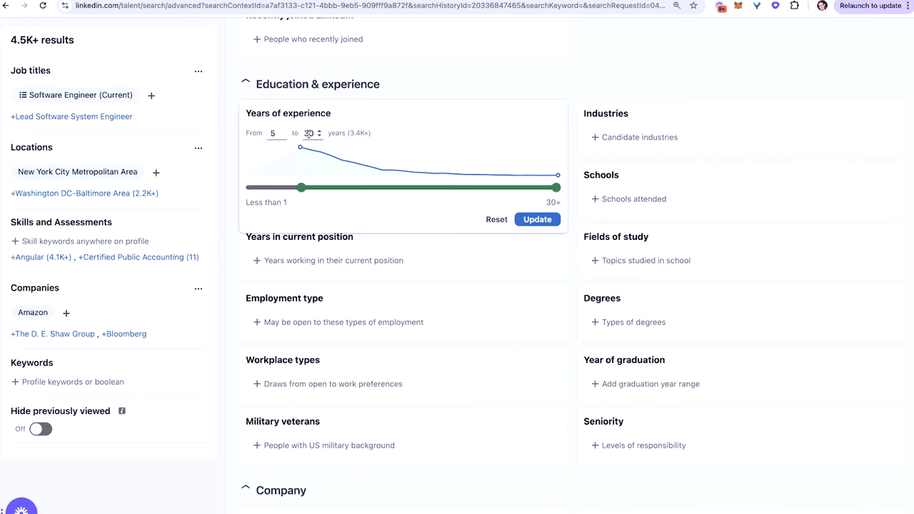
click(537, 219)
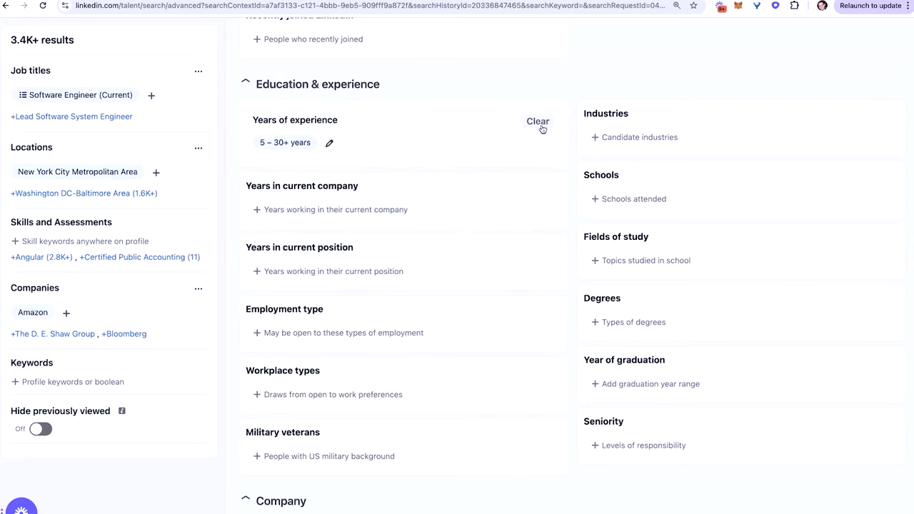
Step: Add Harvard University as a school filter with the Can have condition
click(619, 199)
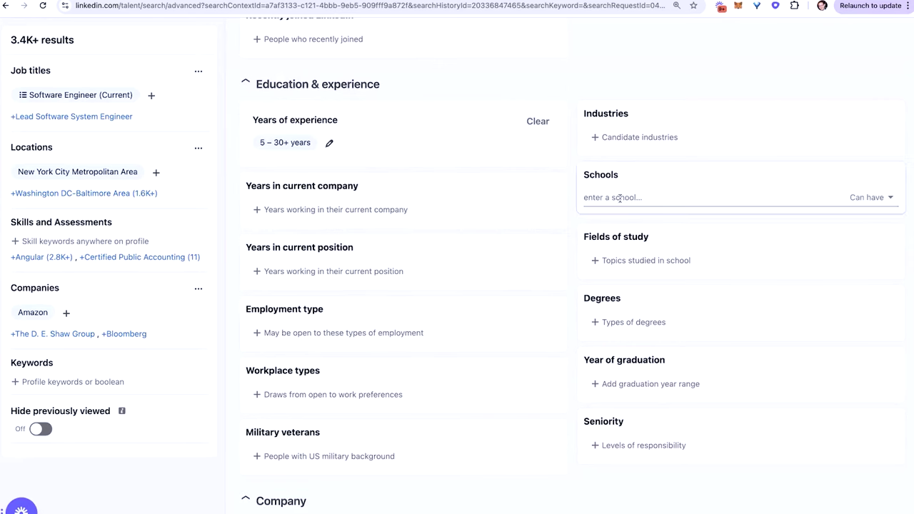
text(harvard)
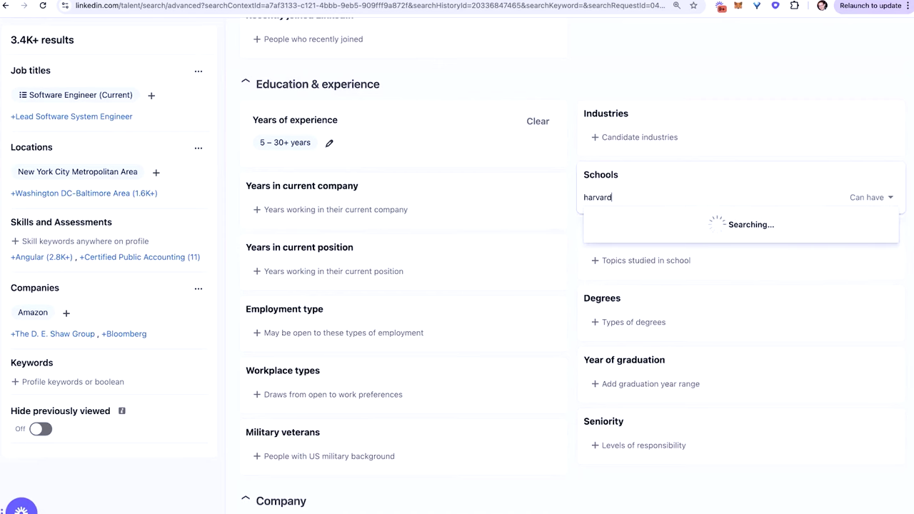
click(627, 220)
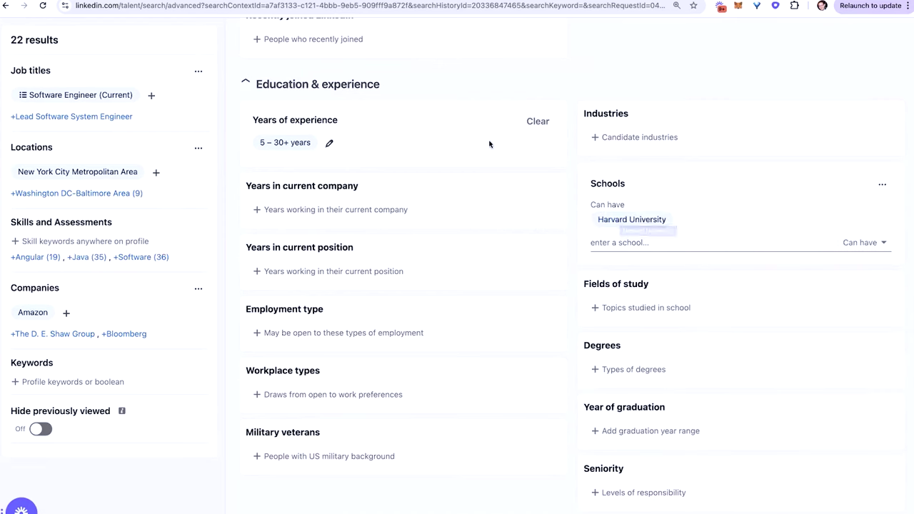
Step: Clear the Amazon entry from the companies filter
scroll(490, 140, up, 1)
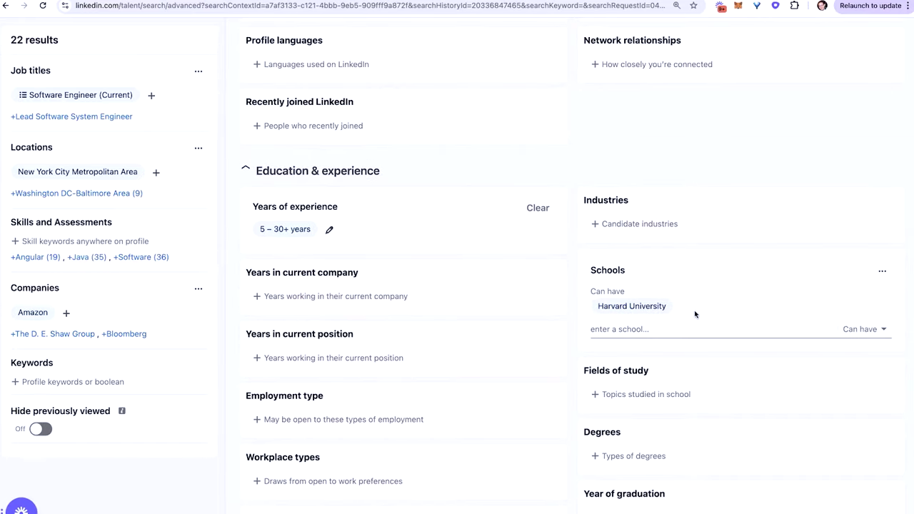
click(199, 289)
click(181, 320)
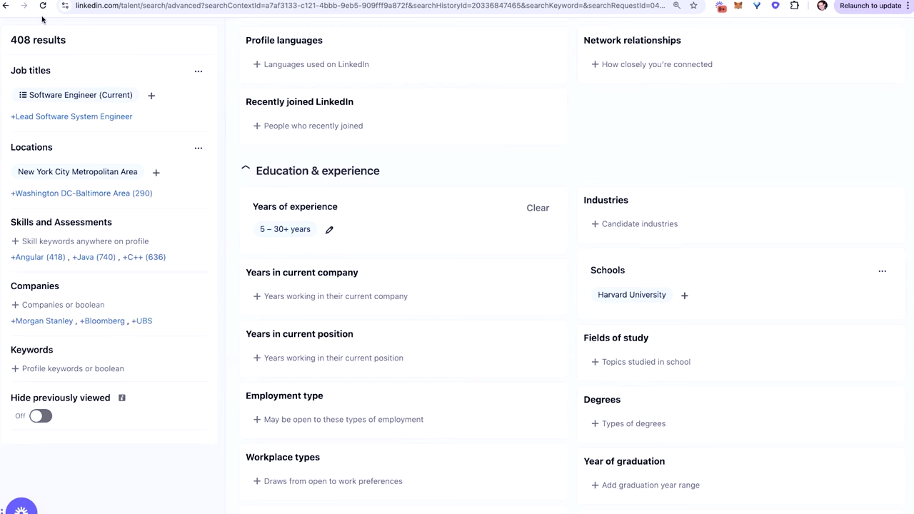
Step: Look through the remaining education, company and candidate activity filters, including the recruiting activity options
scroll(545, 167, down, 2)
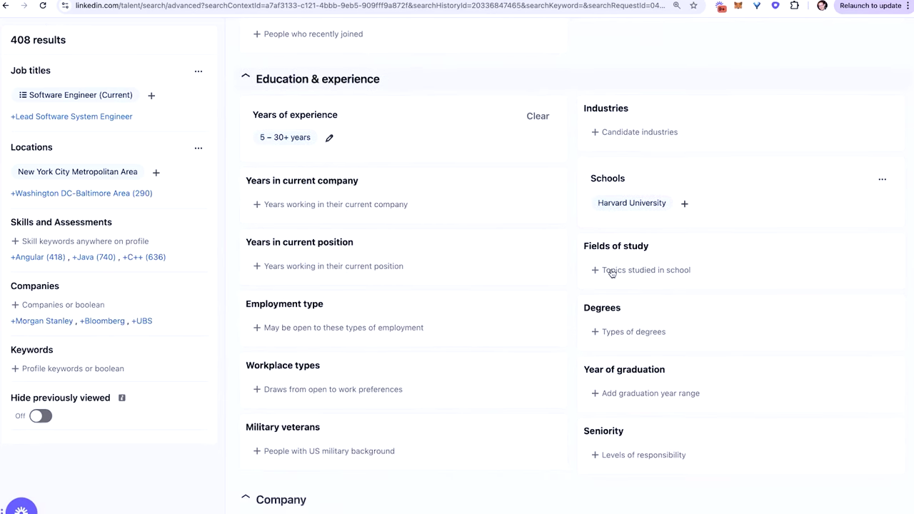
scroll(659, 269, down, 1)
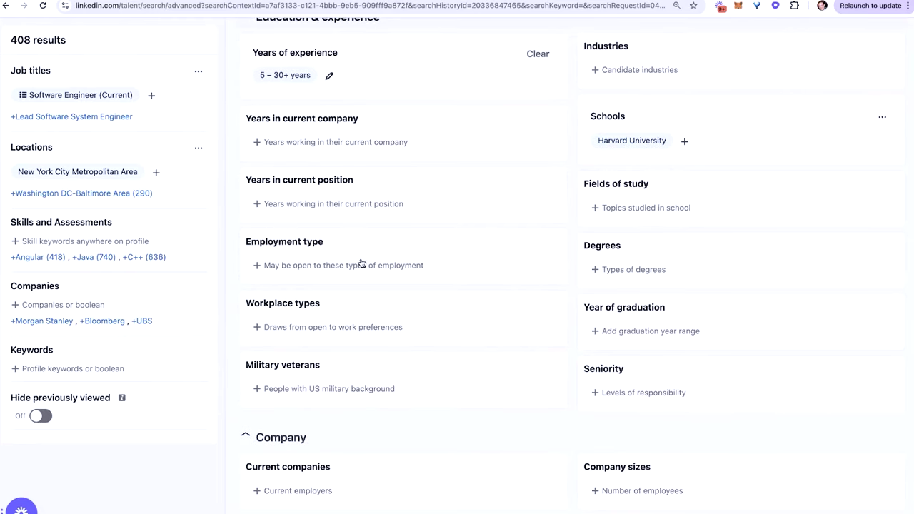
scroll(361, 262, down, 1)
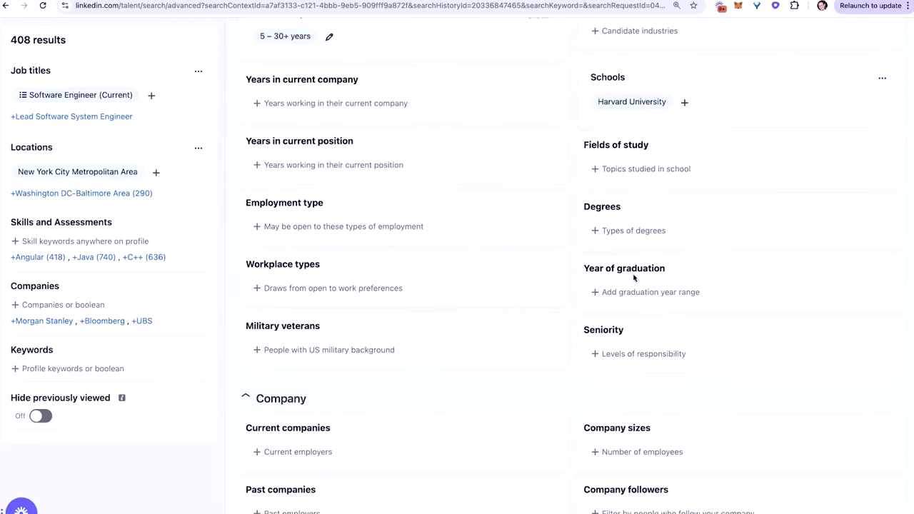
scroll(634, 277, down, 2)
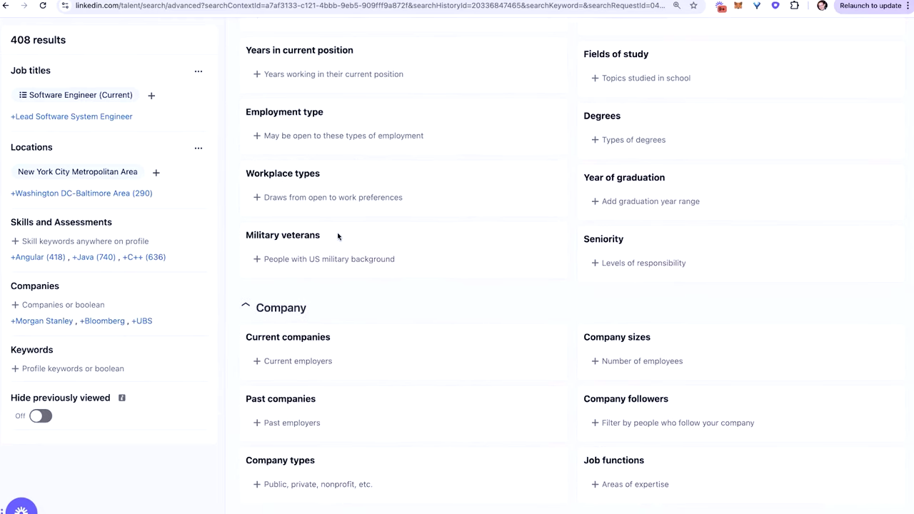
scroll(337, 232, down, 3)
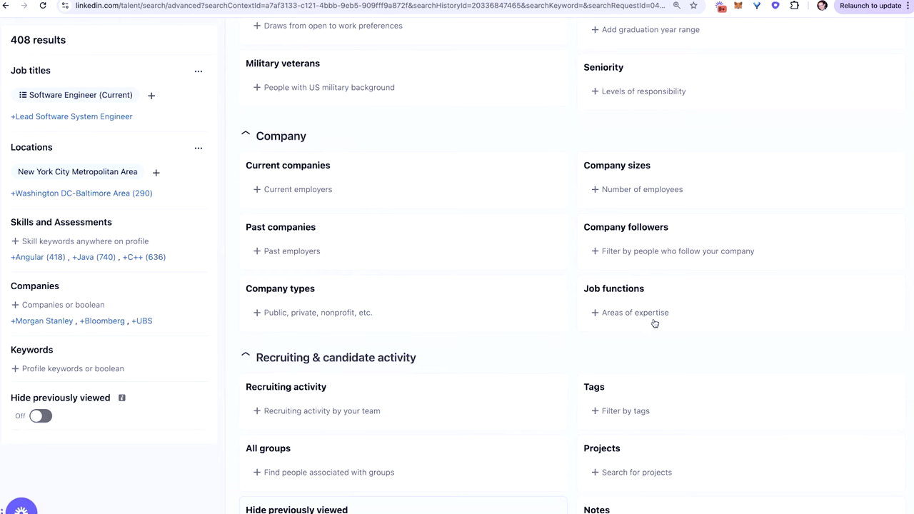
scroll(654, 323, down, 3)
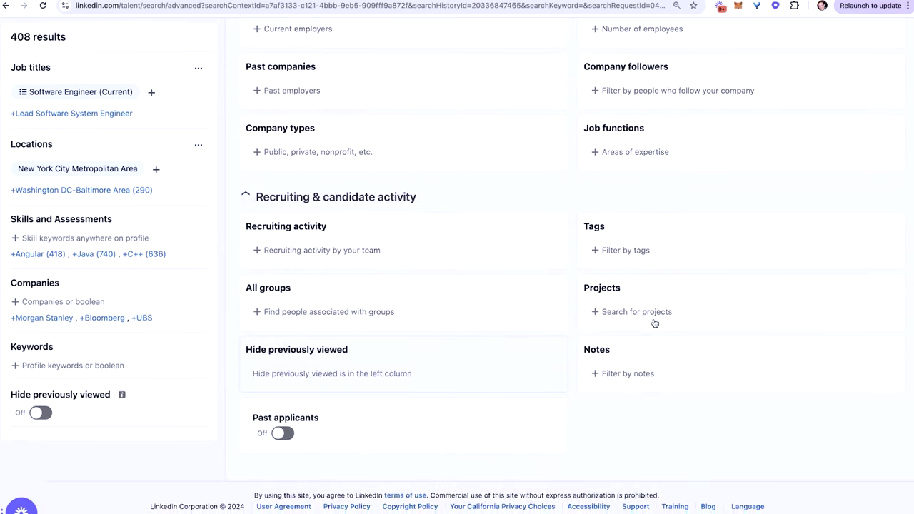
click(349, 254)
click(349, 250)
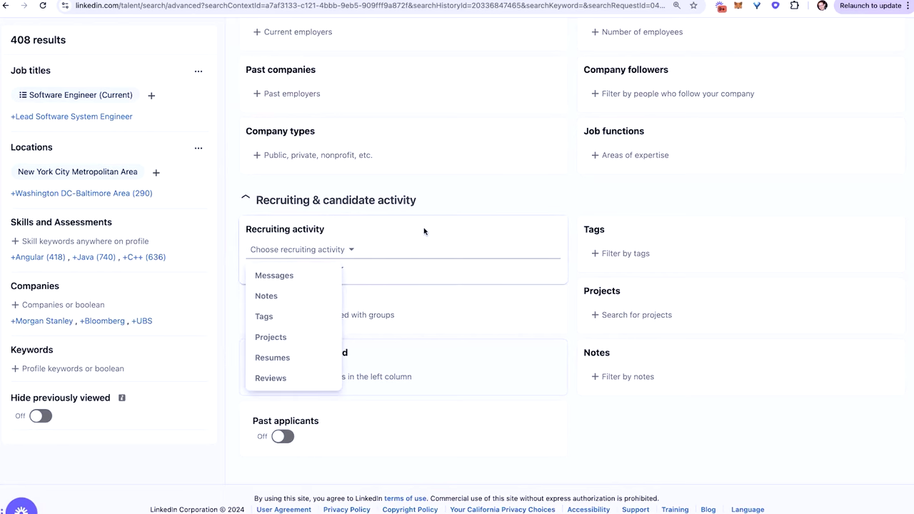
click(437, 207)
Step: Try Microsoft as a past company filter and remove it again
click(325, 350)
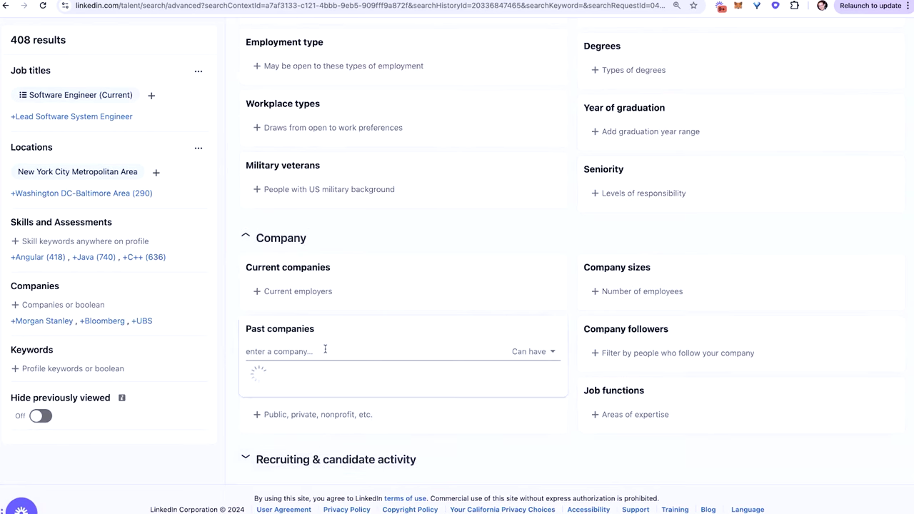
click(345, 411)
scroll(366, 299, down, 2)
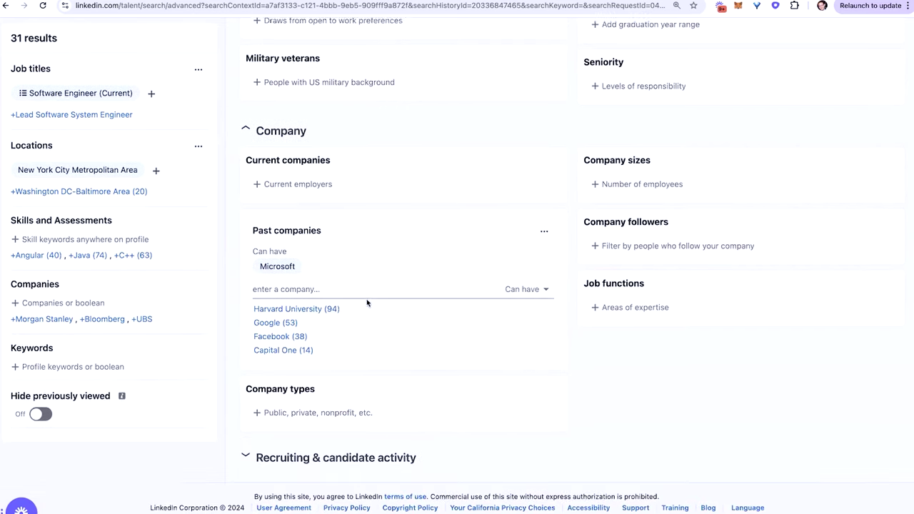
click(317, 267)
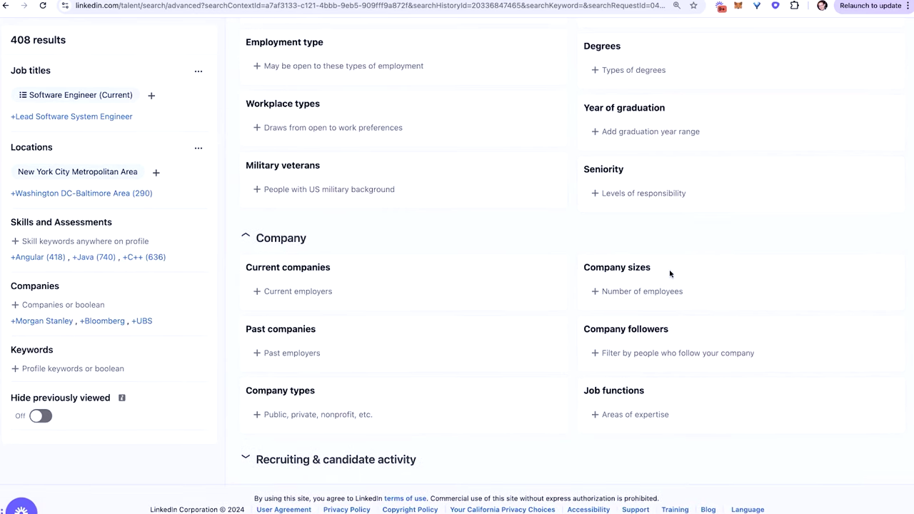
Step: Expand the recruiting and candidate activity section and review its available filters
click(320, 442)
scroll(386, 408, down, 3)
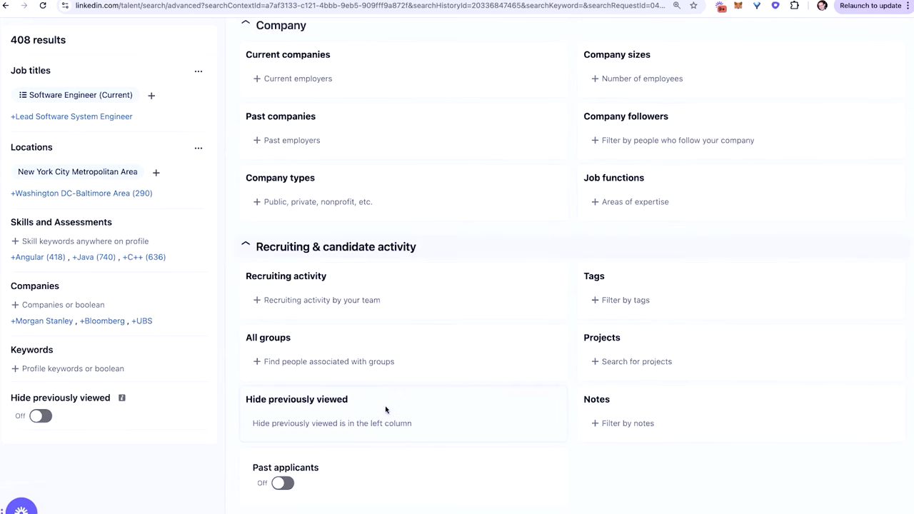
scroll(476, 407, down, 1)
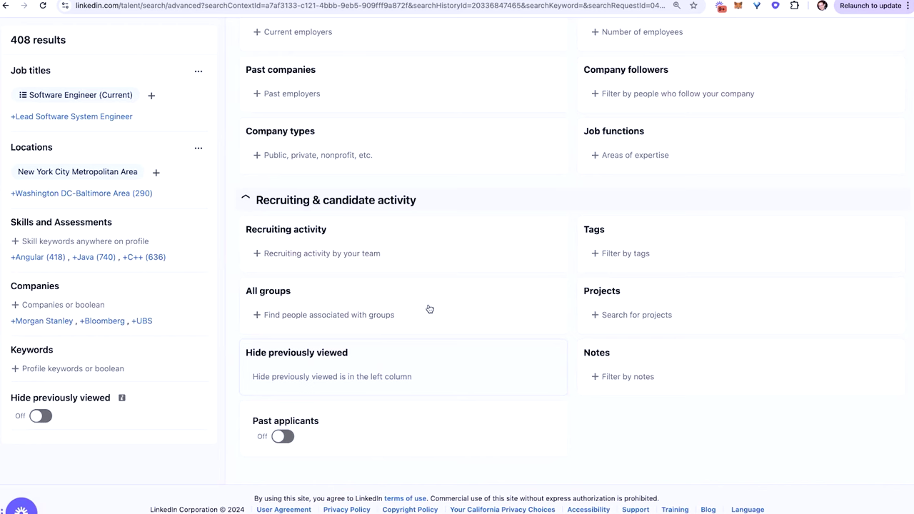
Step: Run the advanced search with the chosen filters
scroll(336, 278, up, 10)
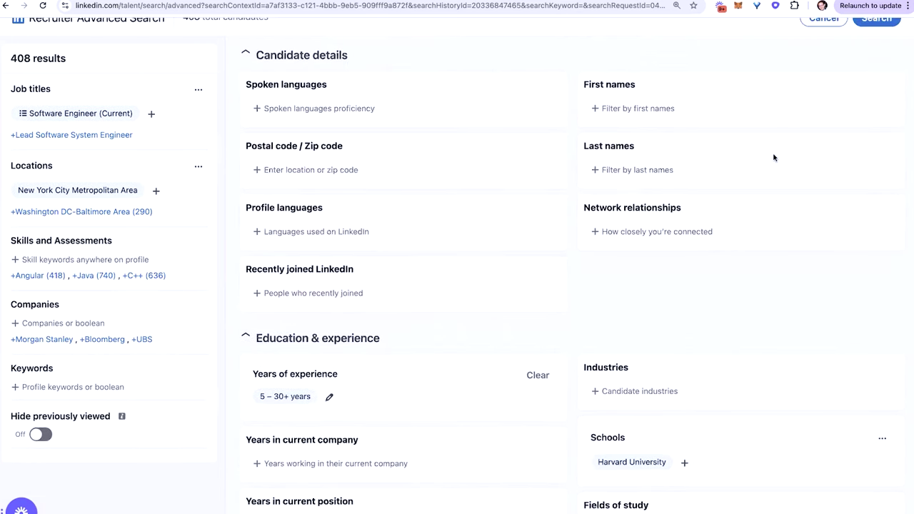
scroll(773, 157, up, 1)
click(876, 64)
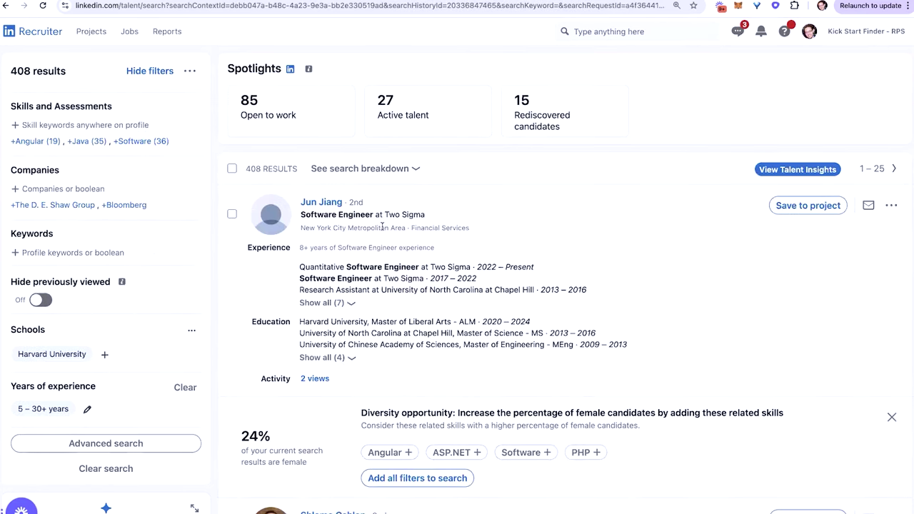
Step: Expand the first candidate's full experience list and examine the work history and education entries
drag(304, 213, 433, 215)
click(322, 303)
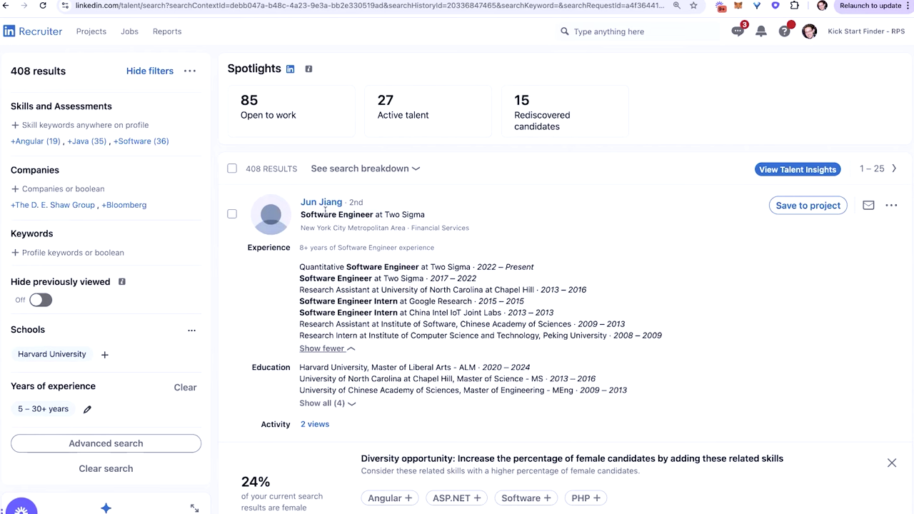
drag(430, 278, 529, 266)
click(395, 264)
click(529, 266)
drag(310, 367, 429, 361)
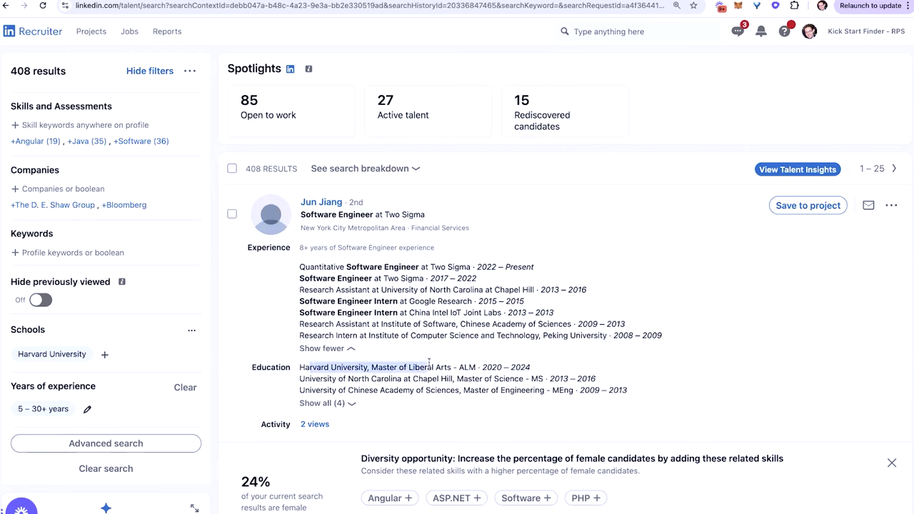
click(320, 375)
drag(330, 377, 352, 390)
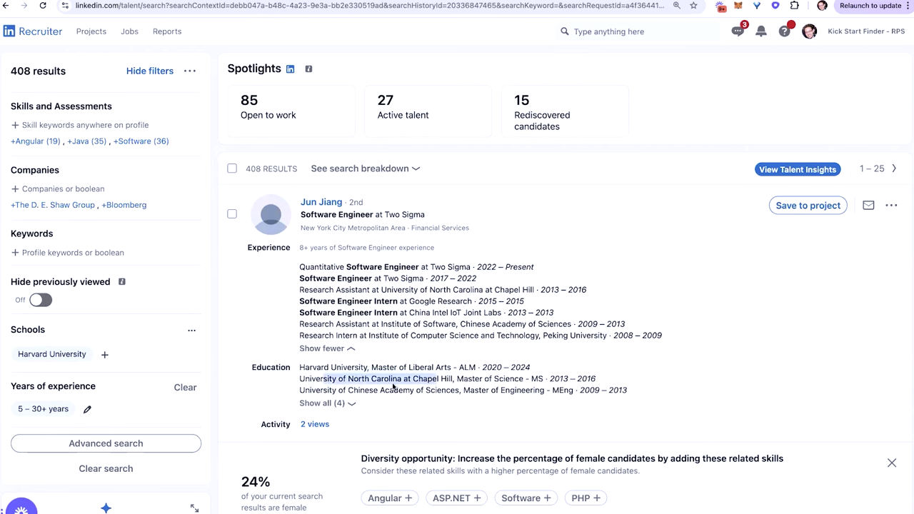
scroll(429, 271, down, 1)
click(432, 258)
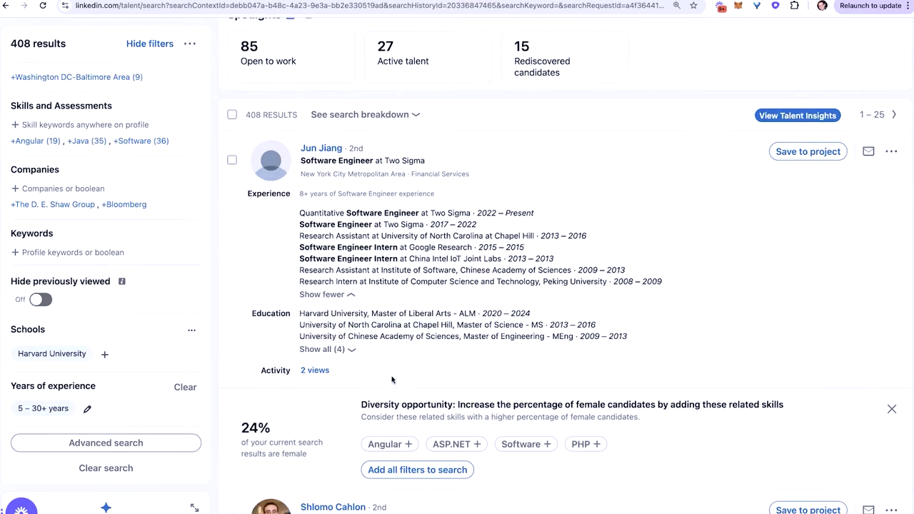
Step: Examine the experience and education in the first candidate's full profile and return to browsing the search results
click(319, 148)
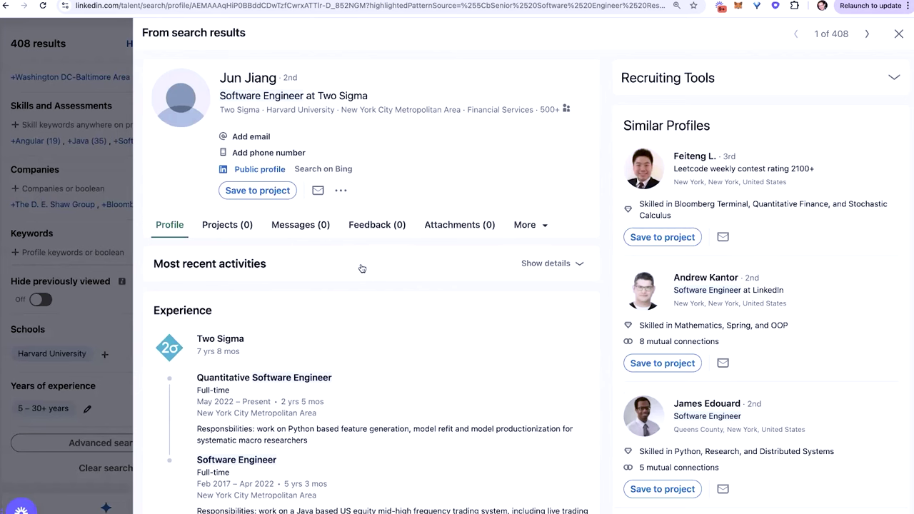
scroll(362, 267, down, 3)
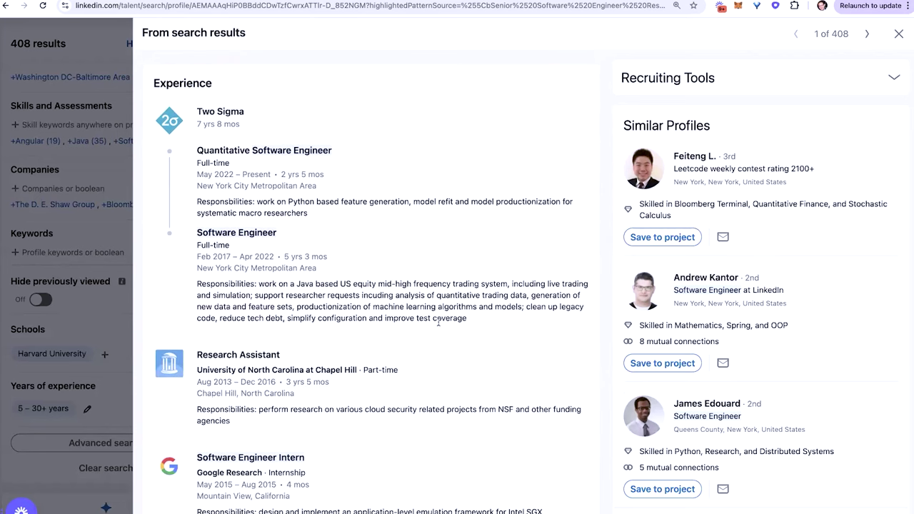
scroll(396, 280, down, 1)
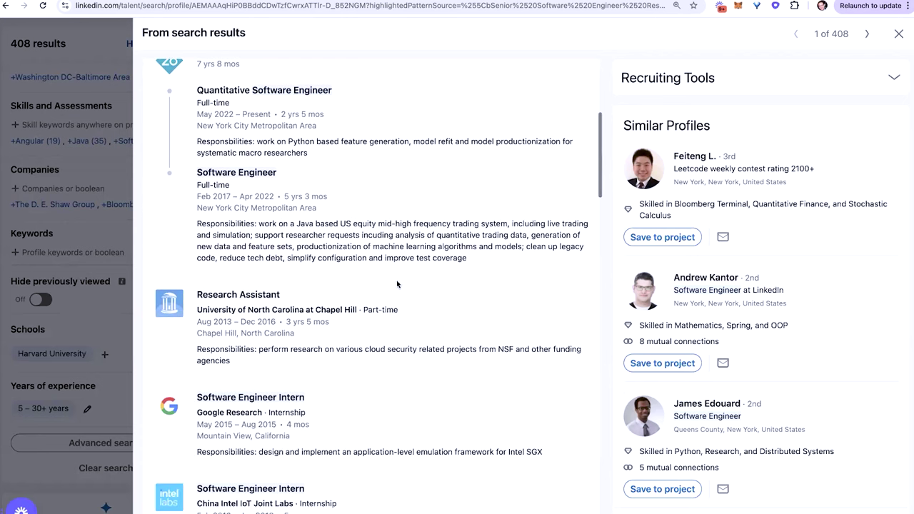
scroll(397, 280, up, 1)
scroll(396, 280, down, 5)
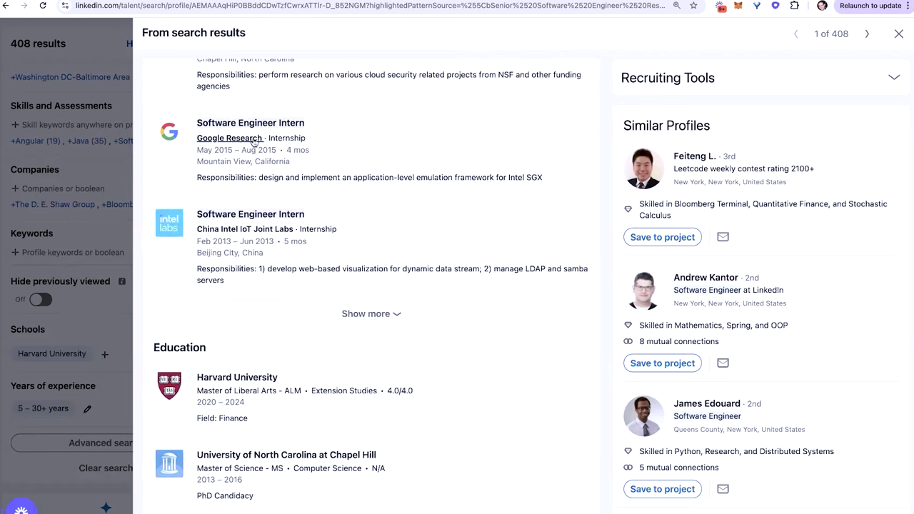
scroll(303, 292, up, 15)
scroll(303, 291, down, 14)
right_click(302, 290)
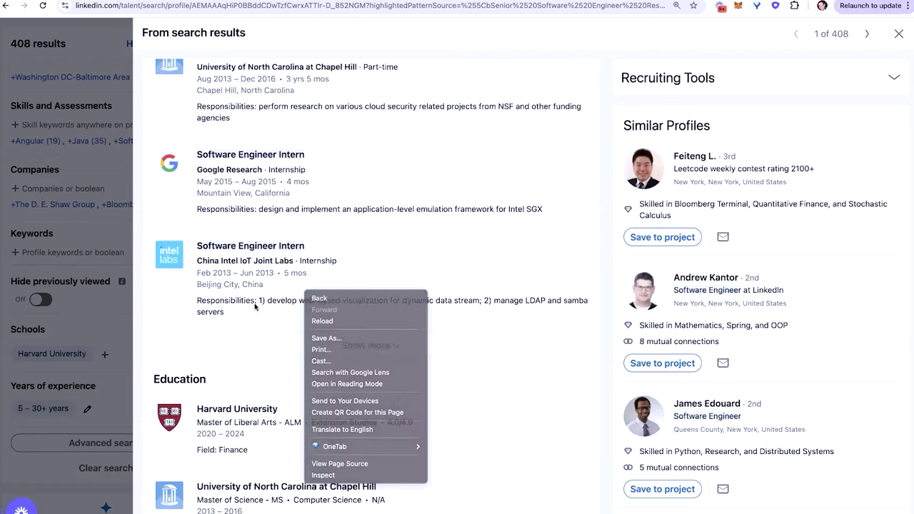
click(366, 276)
scroll(366, 276, up, 10)
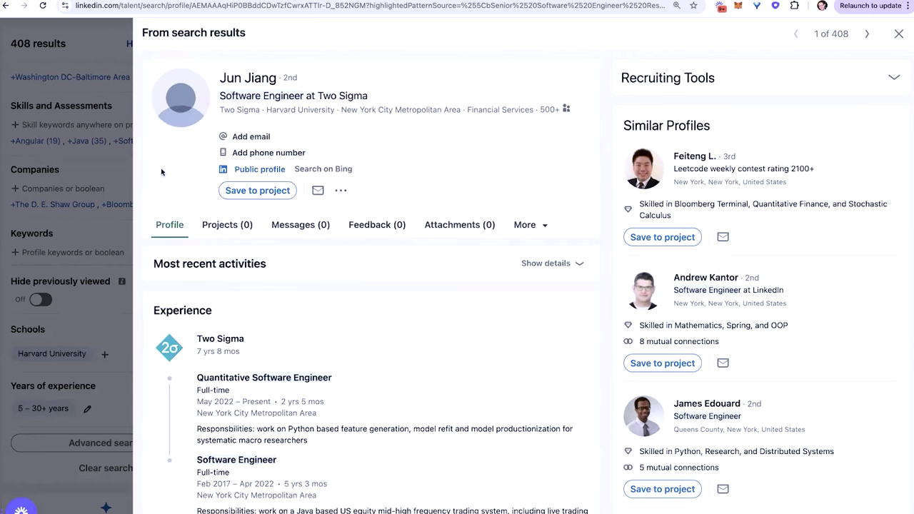
key(Escape)
scroll(280, 212, down, 5)
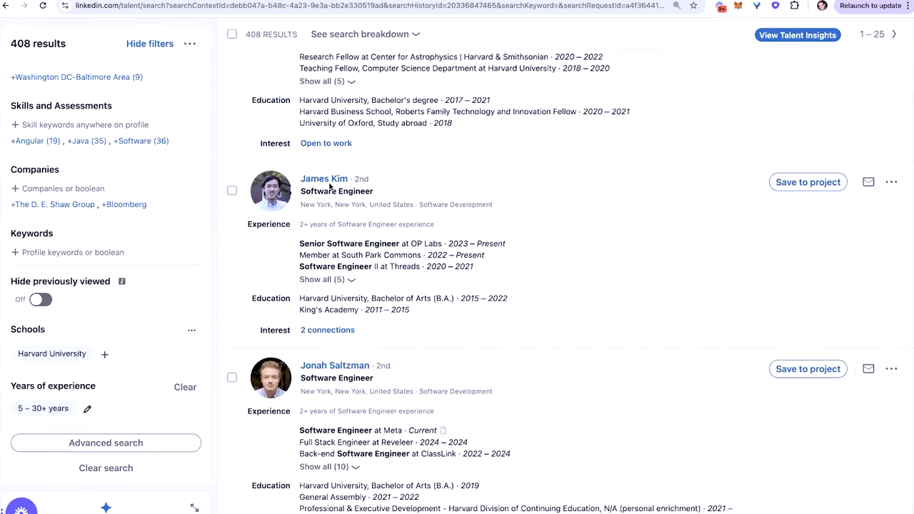
Step: Open the full profile of the third candidate, the OP Labs senior engineer, and examine the experience and education sections
click(328, 179)
scroll(337, 308, down, 5)
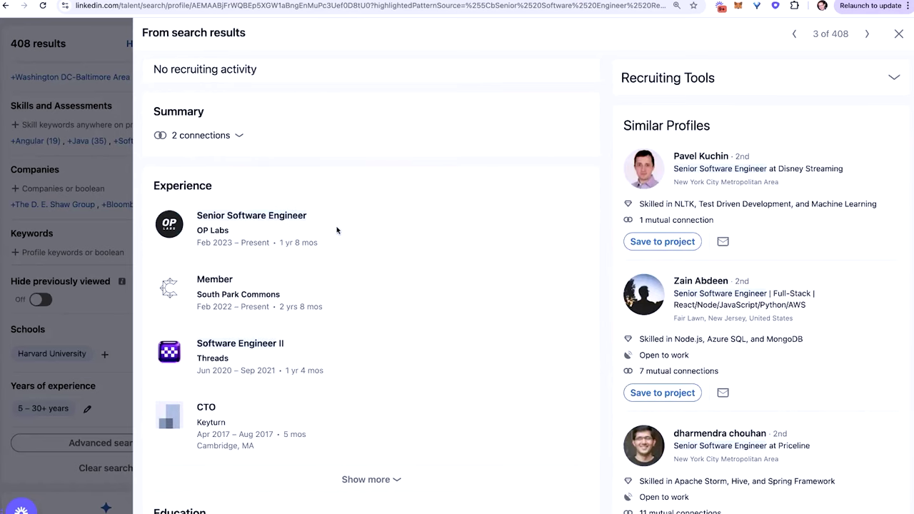
scroll(340, 214, down, 2)
scroll(214, 371, down, 3)
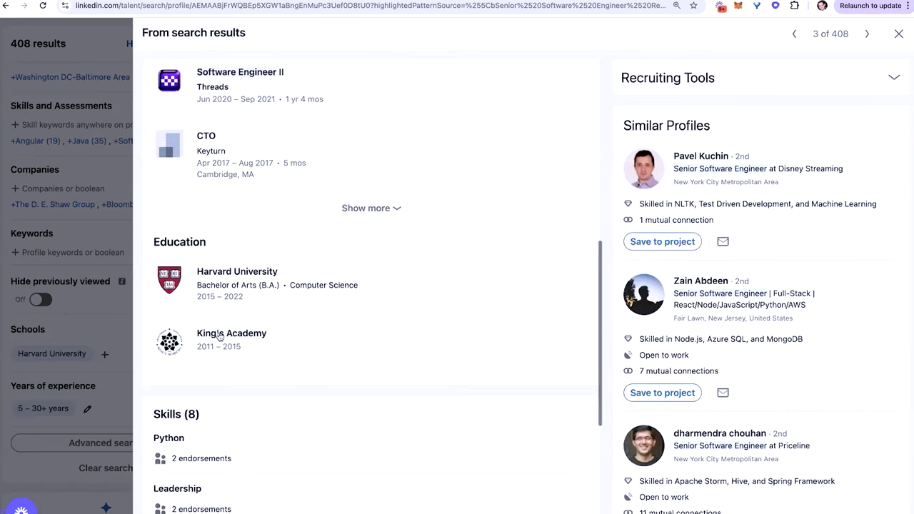
scroll(219, 336, up, 5)
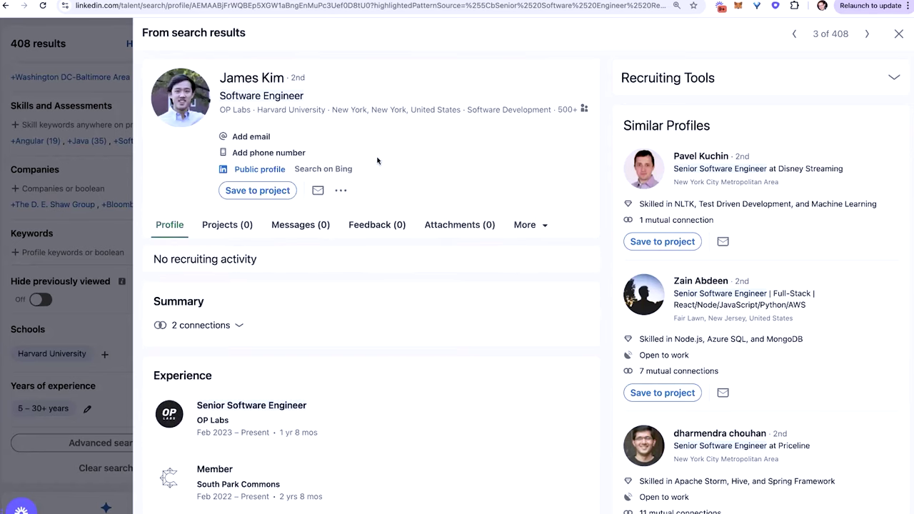
Step: Open a new InMail to the candidate and read through the AI-drafted subject and message
click(318, 190)
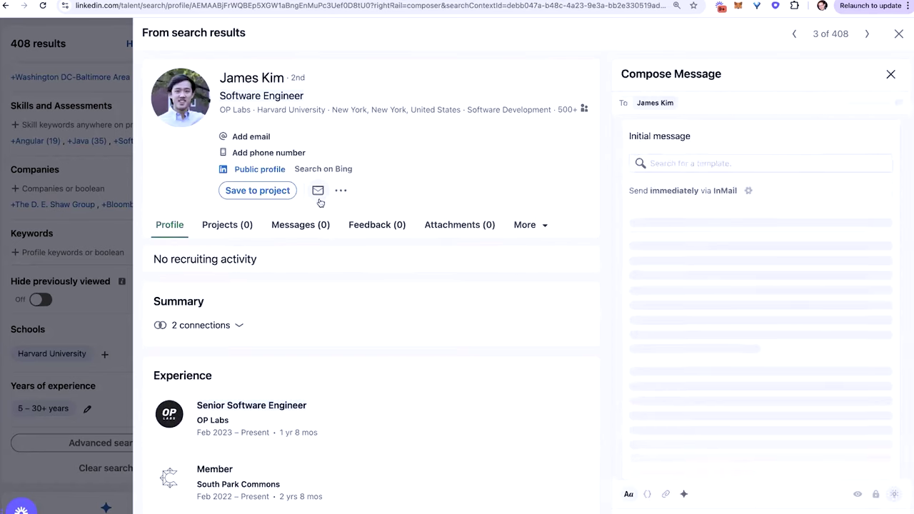
scroll(767, 229, down, 2)
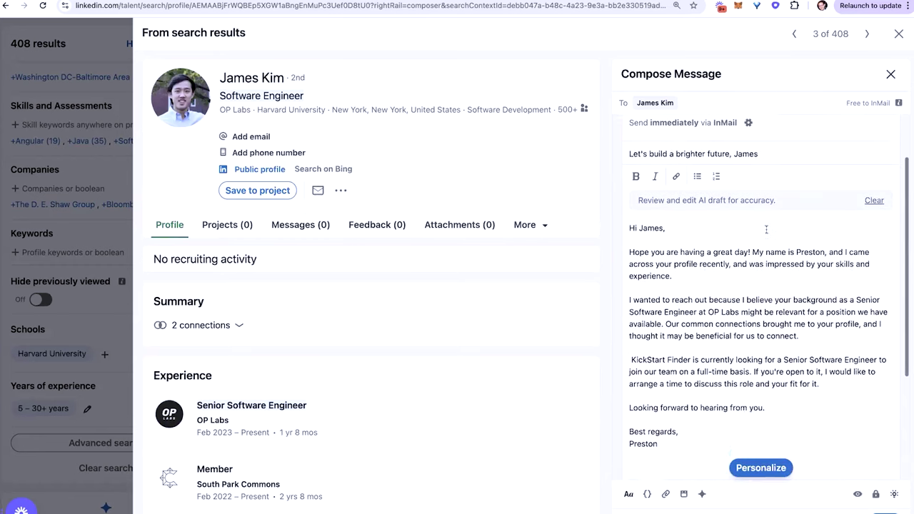
scroll(767, 229, down, 1)
scroll(738, 270, up, 3)
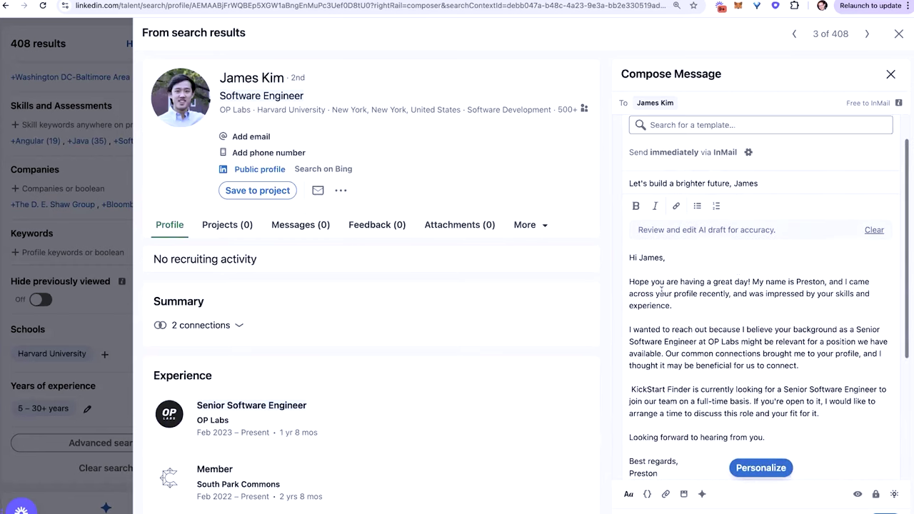
scroll(784, 275, down, 2)
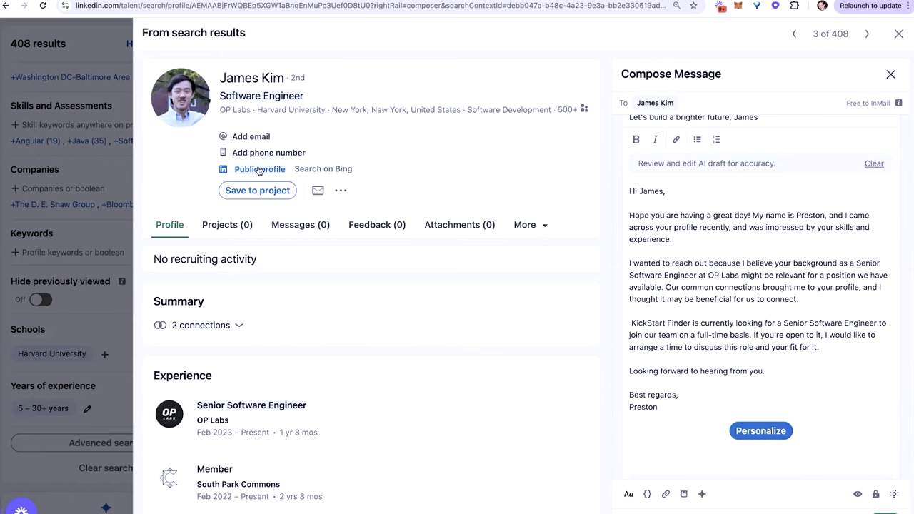
Step: Open the candidate's public profile in a new tab, examine its experience, education and skills, and return to the recruiter view
mouse_move(258, 172)
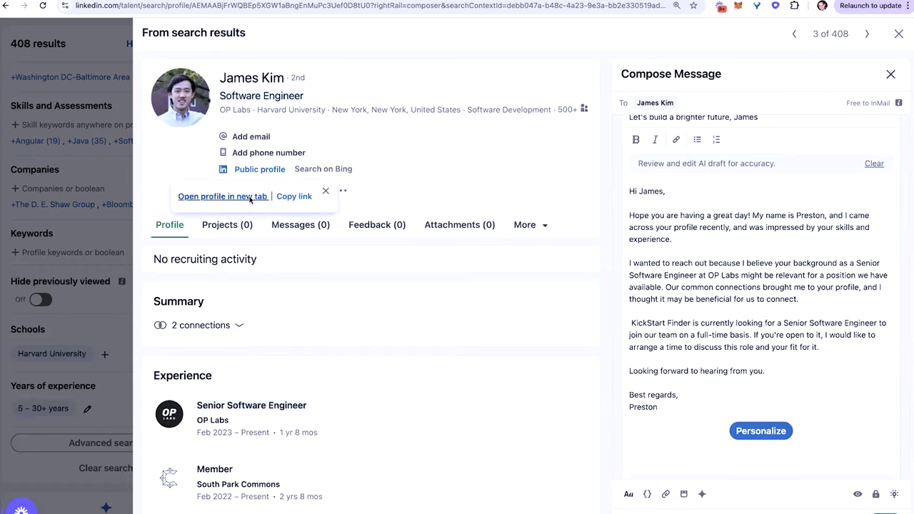
click(249, 199)
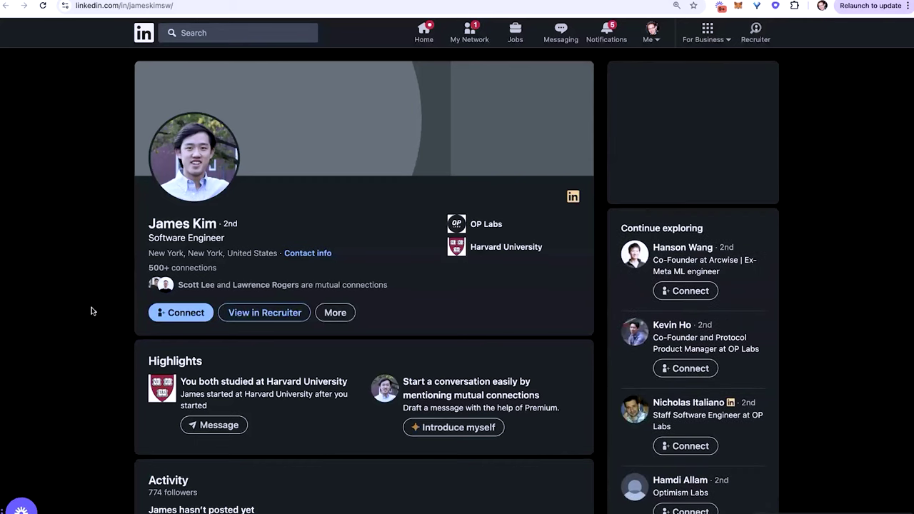
scroll(288, 259, down, 1)
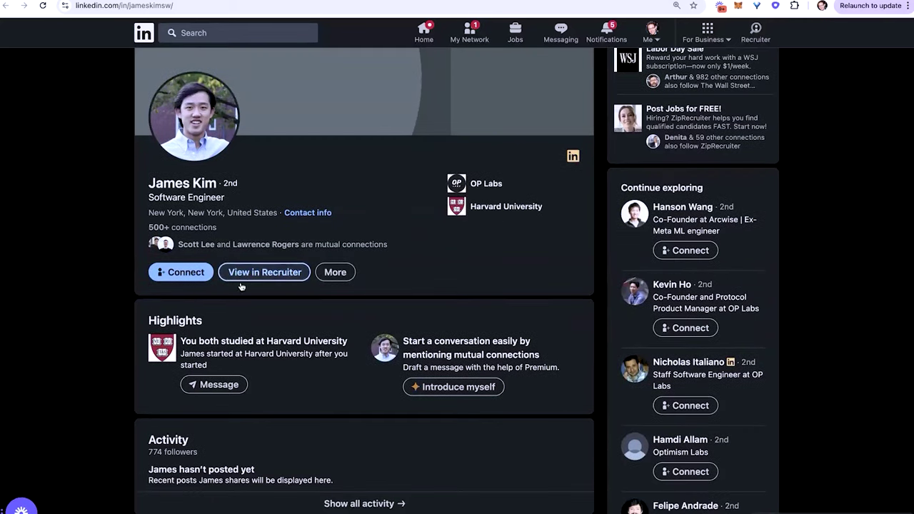
scroll(96, 331, down, 8)
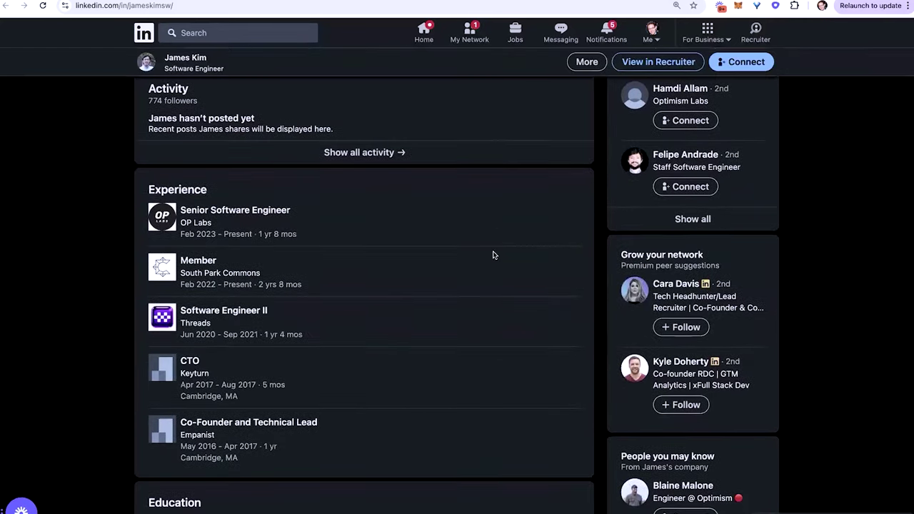
scroll(492, 255, up, 10)
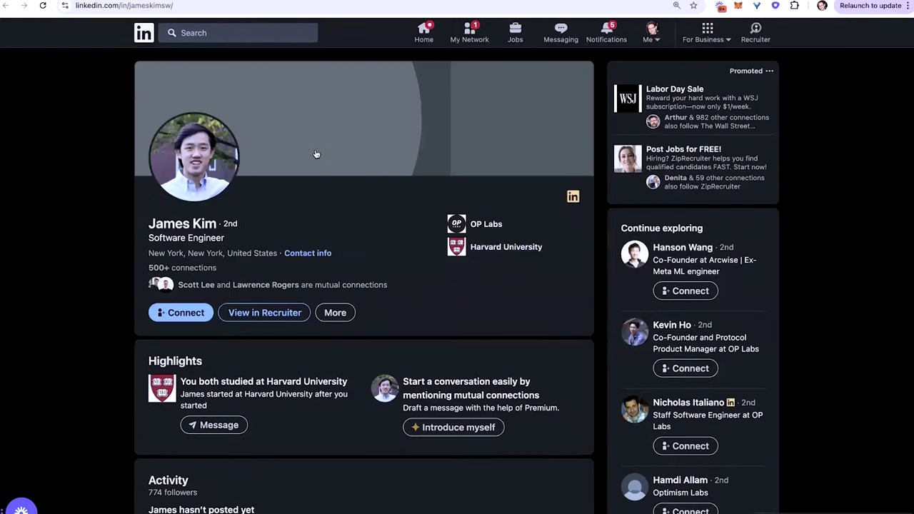
scroll(107, 215, down, 12)
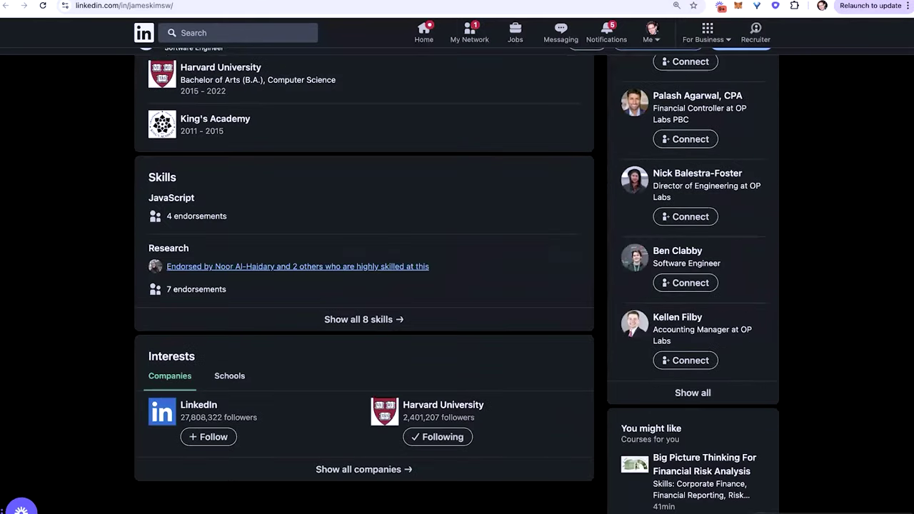
click(693, 61)
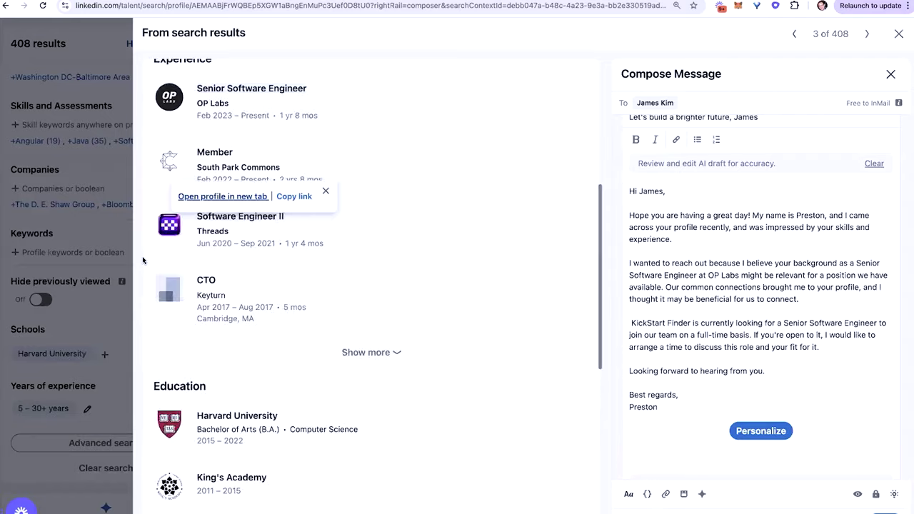
Step: Examine the candidate's skills, interests and personal information in the recruiter profile and close it
scroll(179, 245, down, 5)
scroll(248, 240, down, 2)
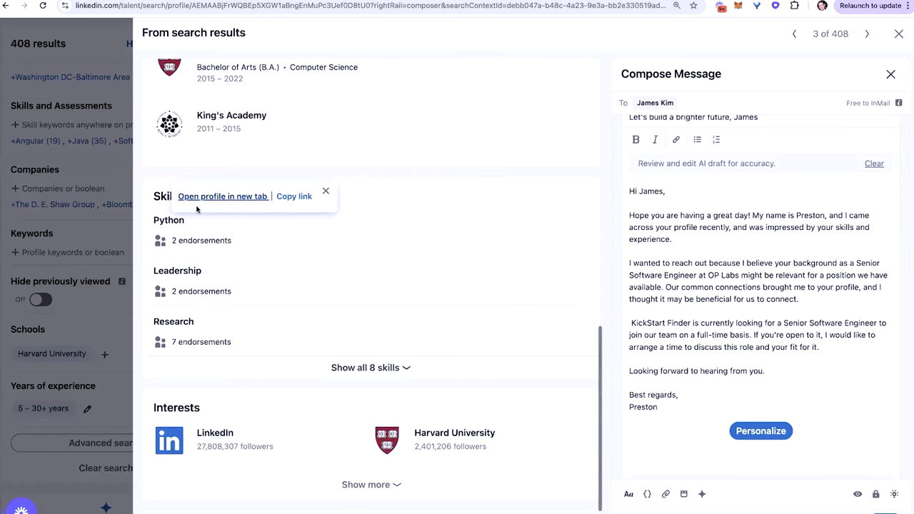
scroll(204, 317, down, 2)
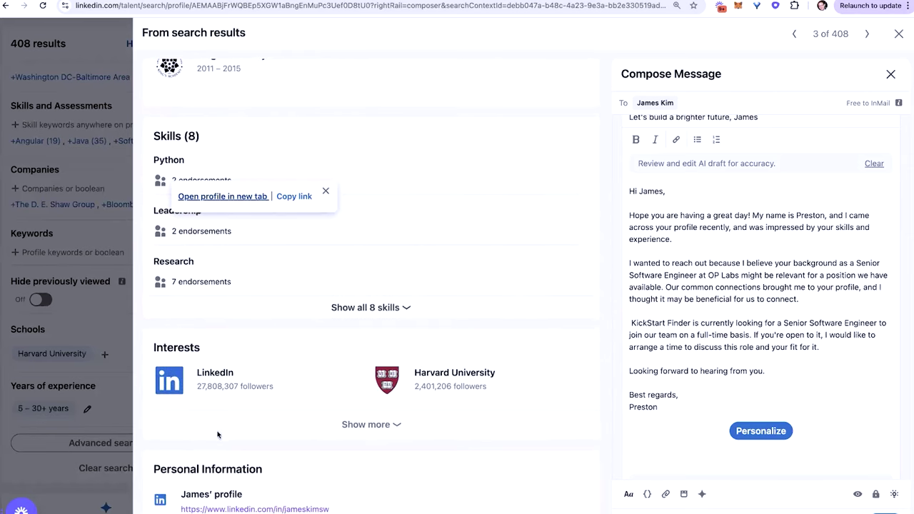
scroll(300, 300, up, 10)
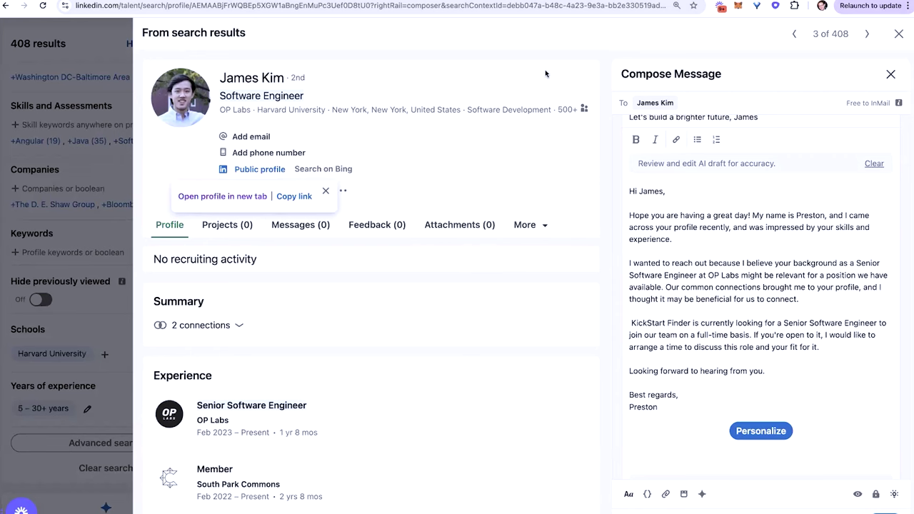
key(Escape)
Step: Browse more candidates in the search results and review the filters applied to the search
scroll(386, 234, down, 15)
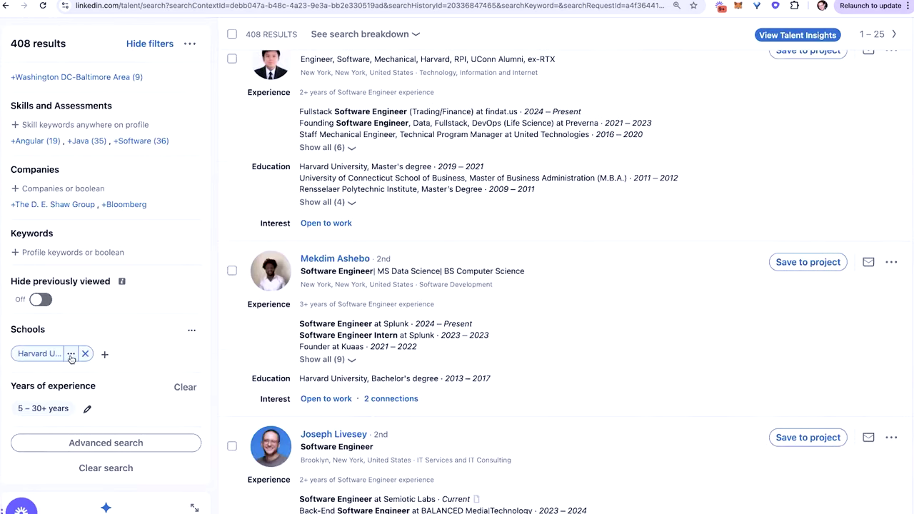
scroll(63, 293, up, 1)
scroll(132, 295, up, 2)
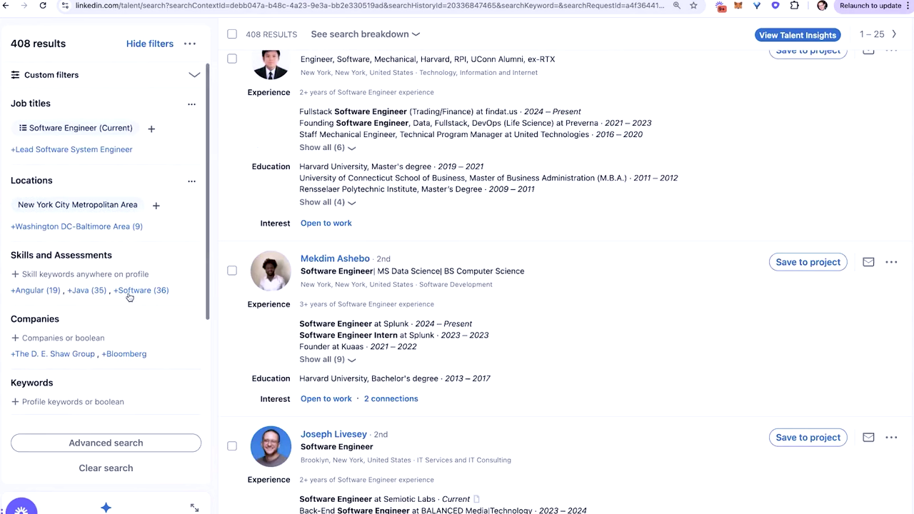
scroll(104, 250, up, 6)
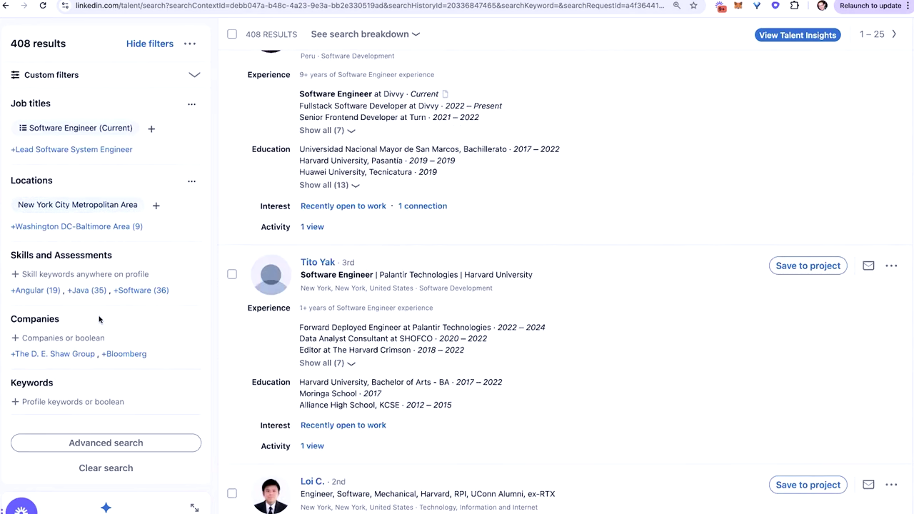
scroll(350, 184, up, 10)
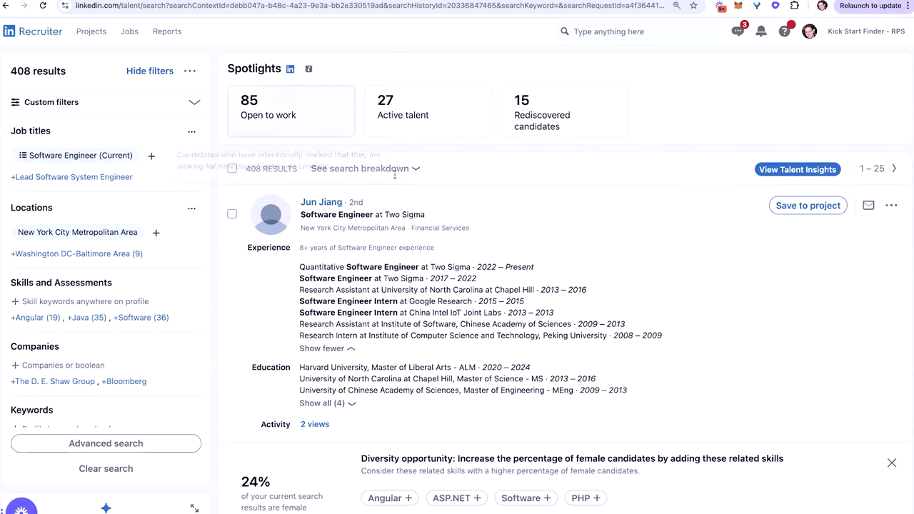
Step: Try the Open to work spotlight on the results and review the Active talent and Rediscovered candidates spotlights
mouse_move(242, 106)
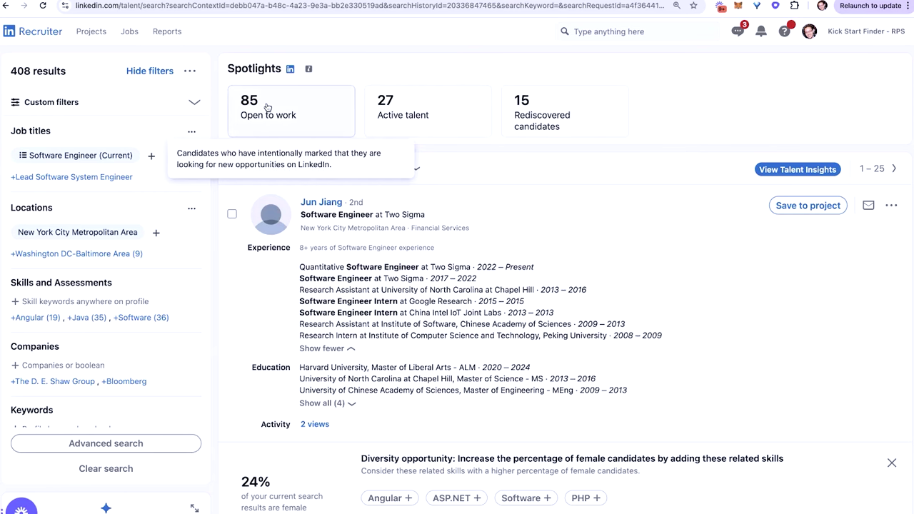
click(267, 106)
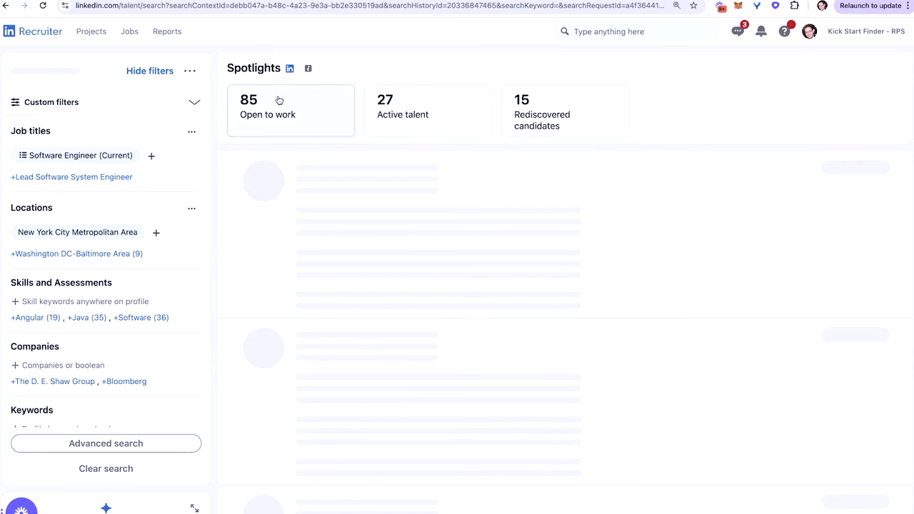
scroll(466, 312, down, 5)
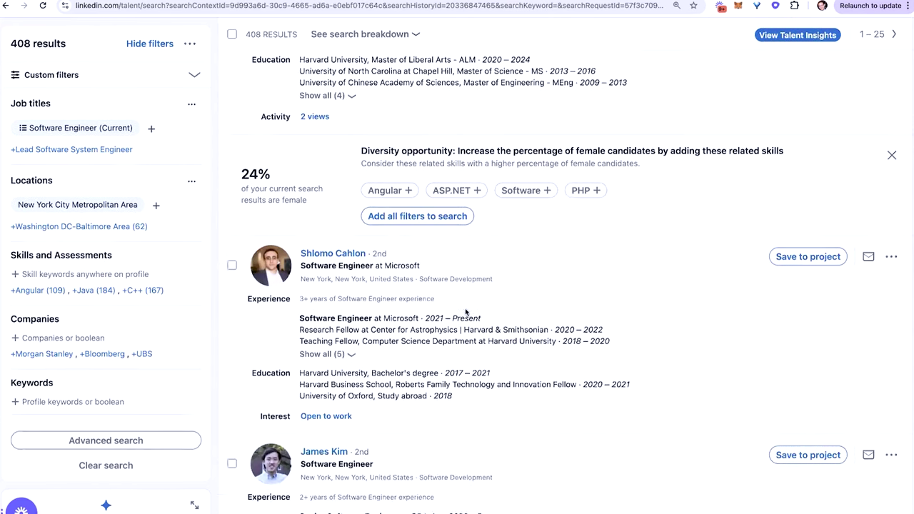
scroll(466, 312, up, 5)
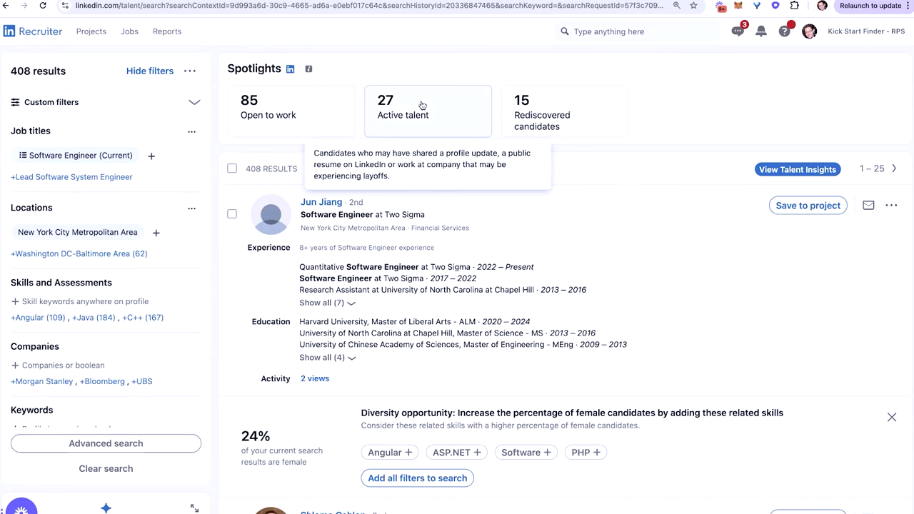
mouse_move(591, 109)
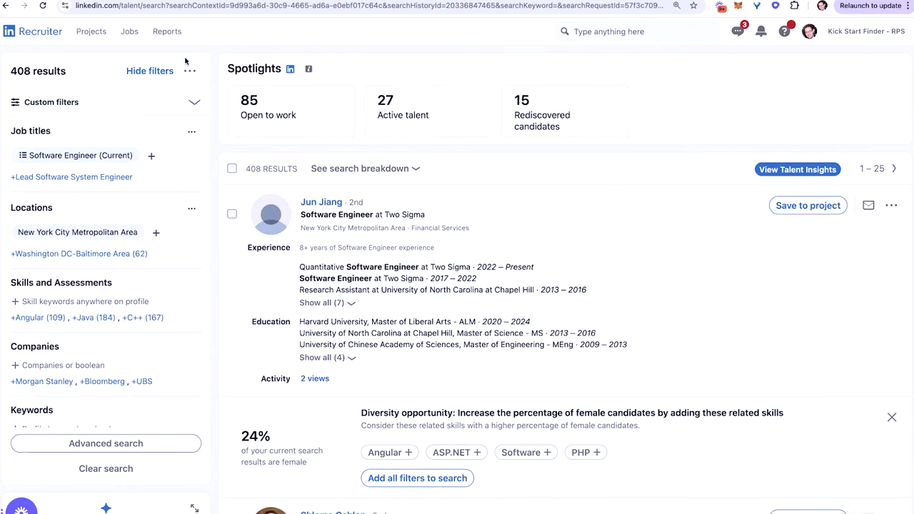
Step: Review the available report types and look over the candidate results and applied filters once more
click(167, 32)
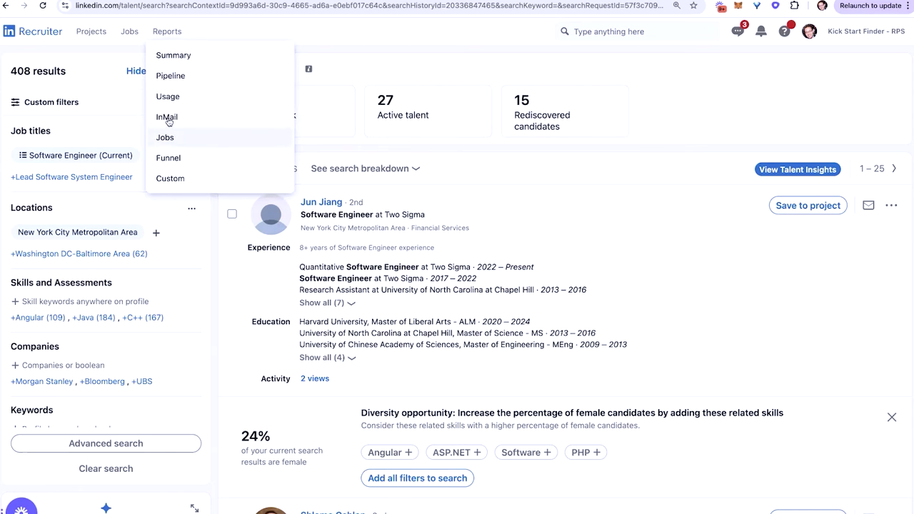
mouse_move(91, 32)
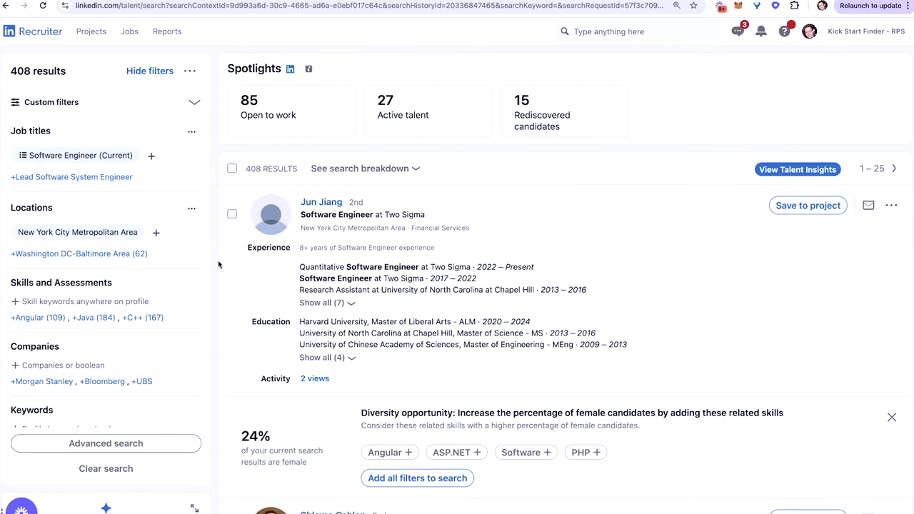
scroll(217, 260, down, 8)
scroll(219, 264, up, 10)
scroll(219, 264, down, 8)
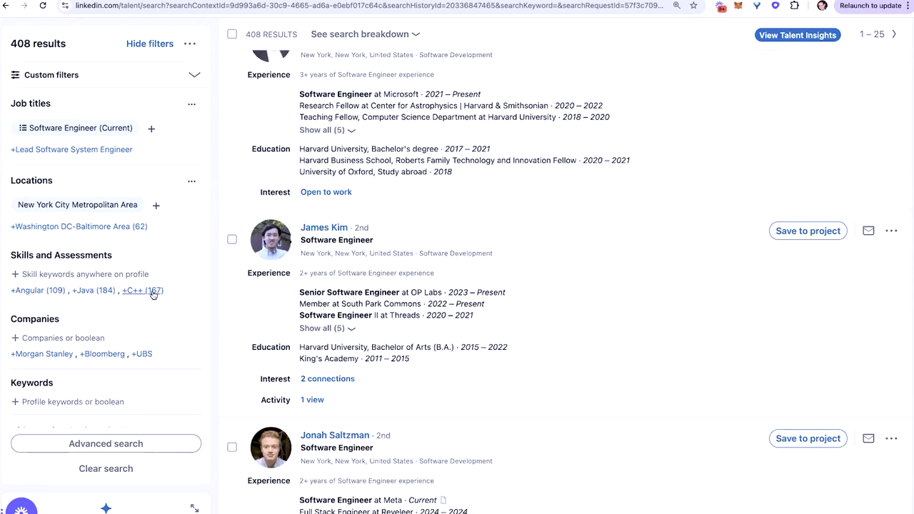
scroll(109, 422, down, 2)
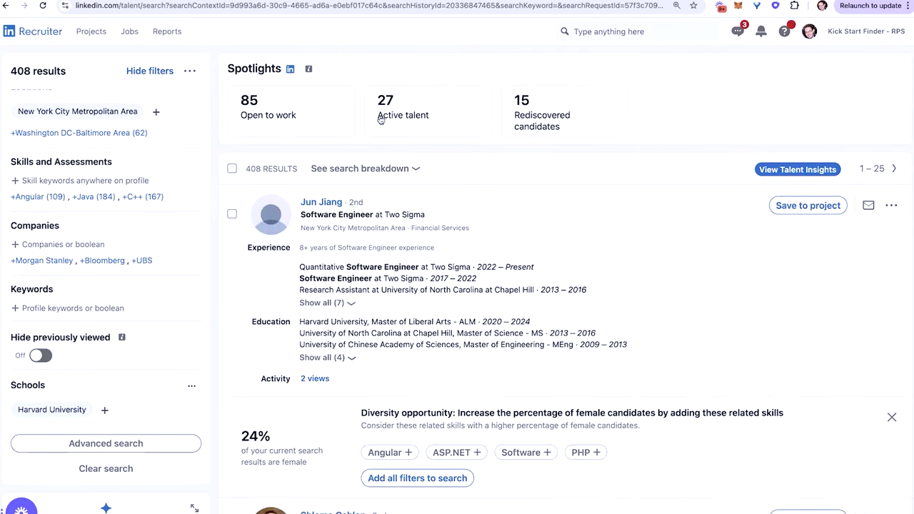
mouse_move(423, 105)
scroll(246, 214, down, 15)
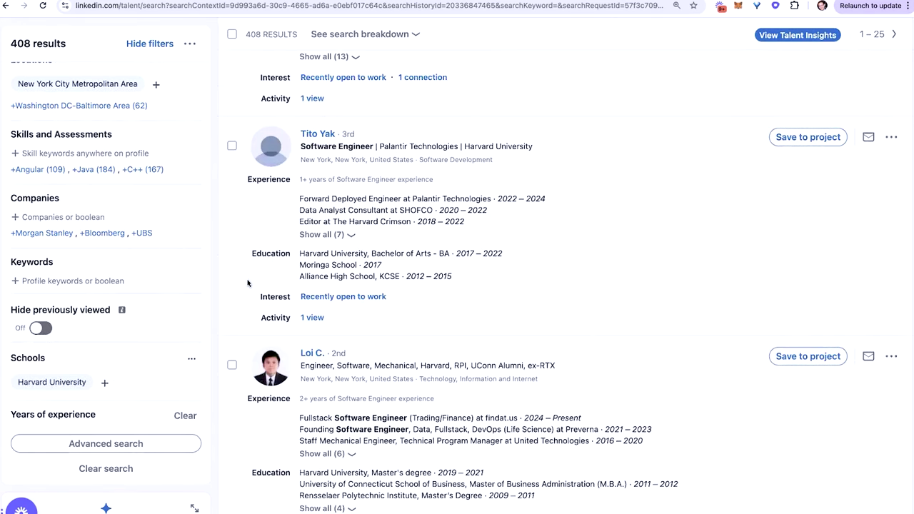
scroll(248, 283, up, 15)
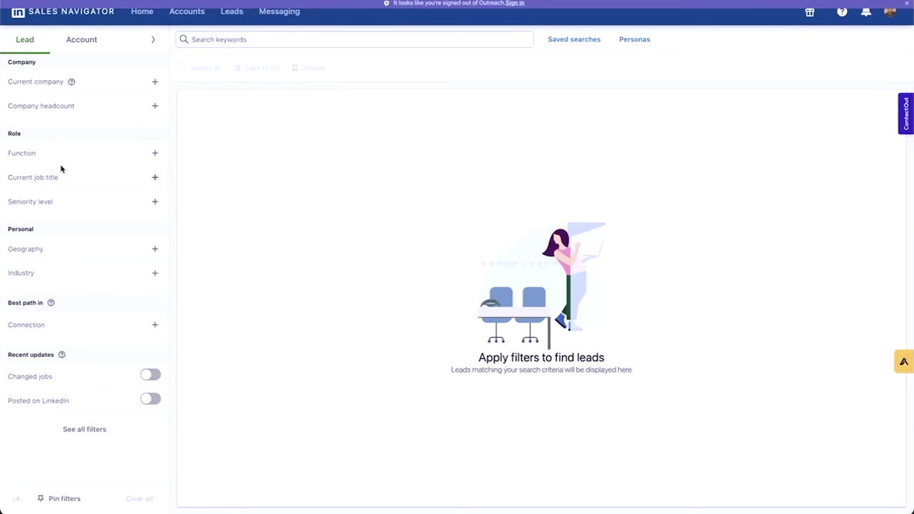
Step: In Sales Navigator, filter the lead search by current job title Software Engineer and geography San Francisco Bay Area
click(37, 180)
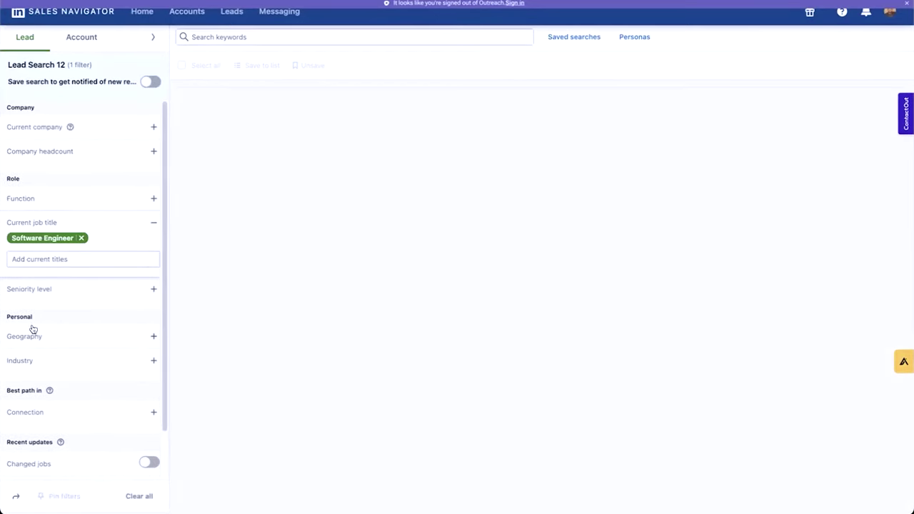
click(30, 333)
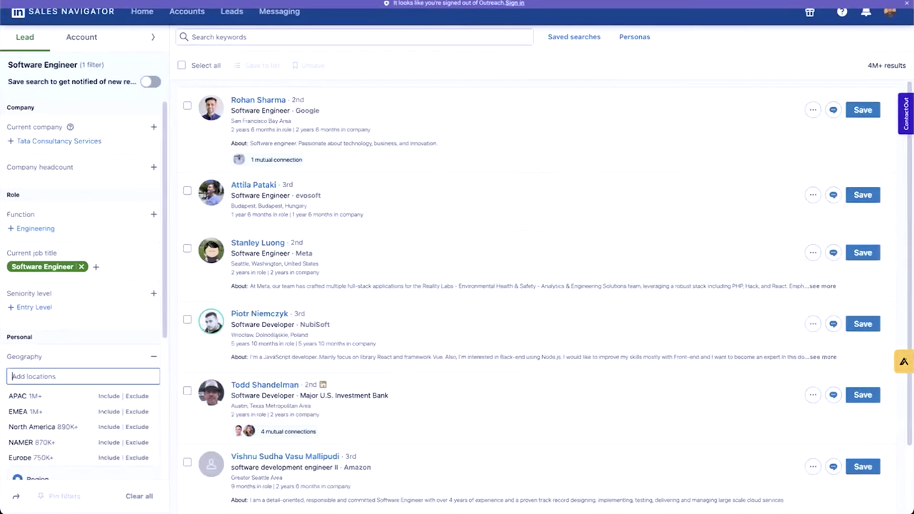
text(san fran)
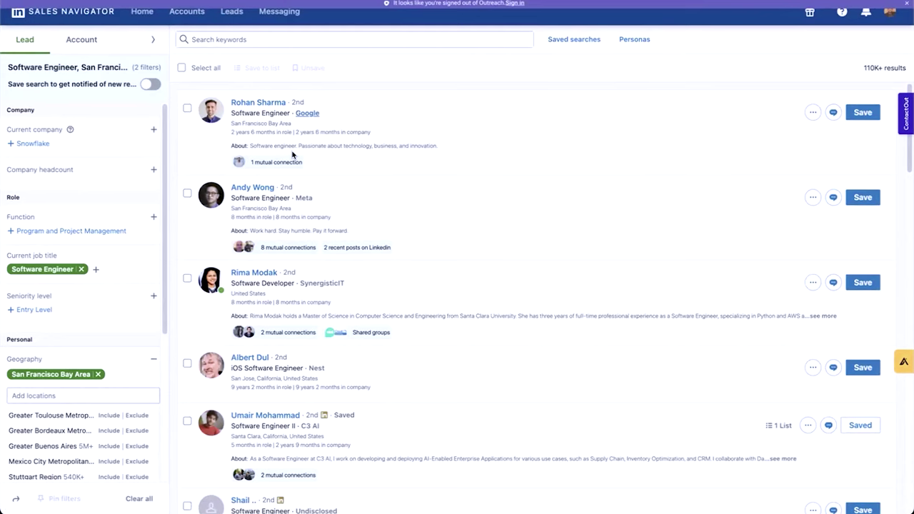
Step: Add Harvard University as a school filter to the lead search and collapse the expanded filters
click(136, 282)
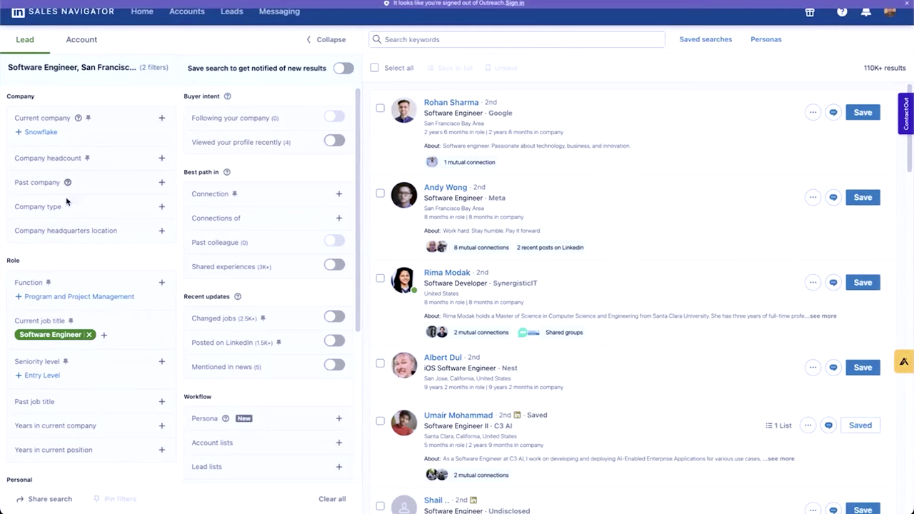
scroll(67, 202, down, 5)
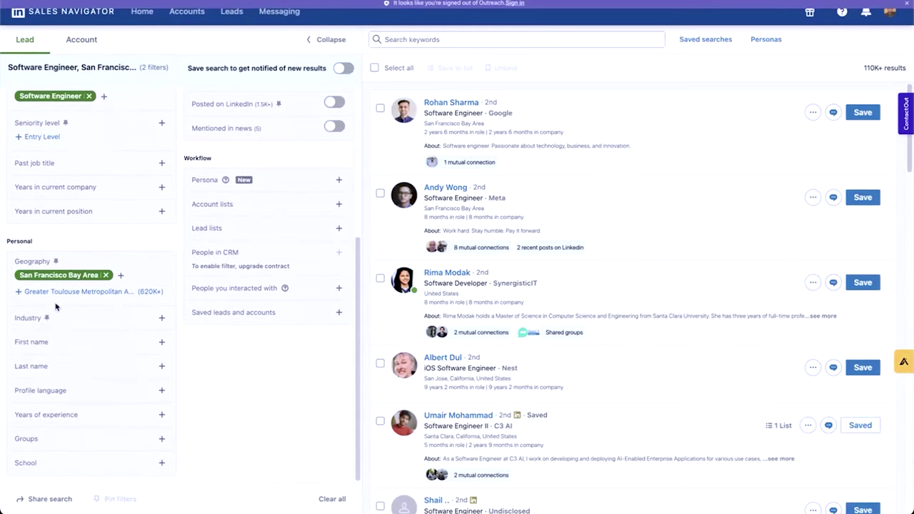
click(22, 465)
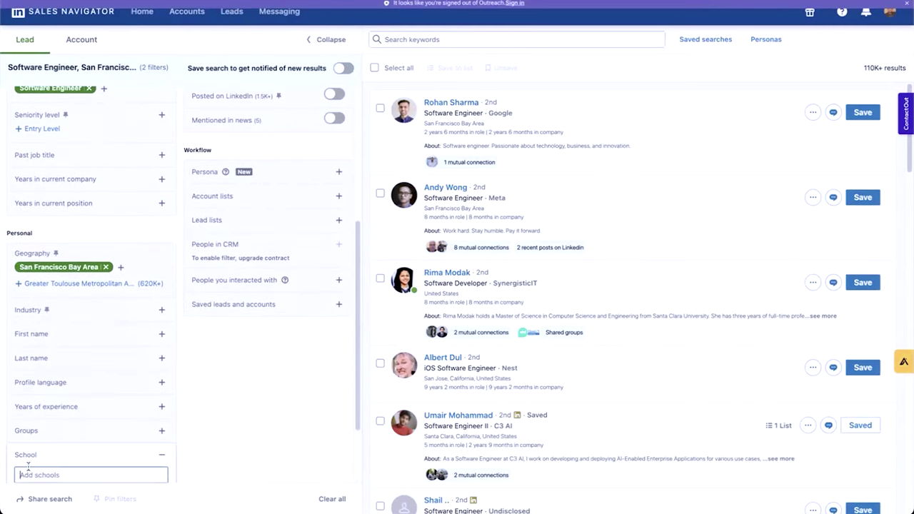
text(har)
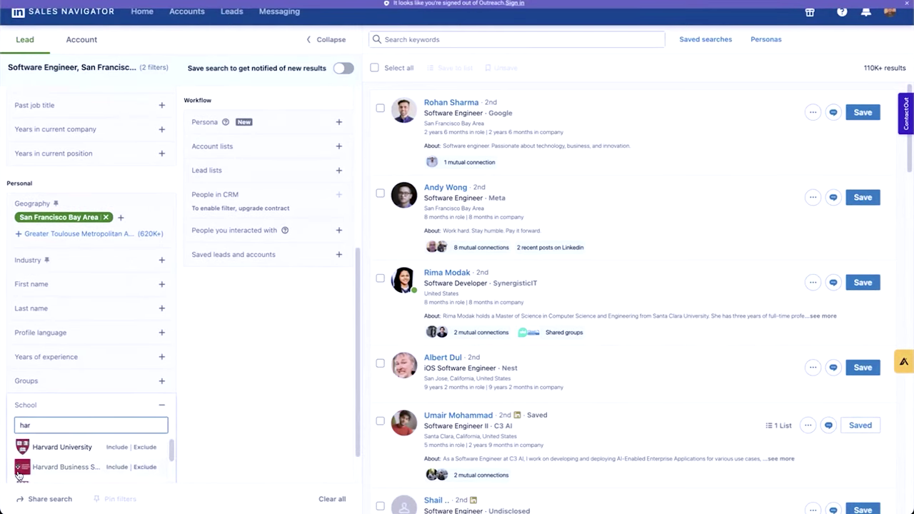
click(61, 446)
click(325, 39)
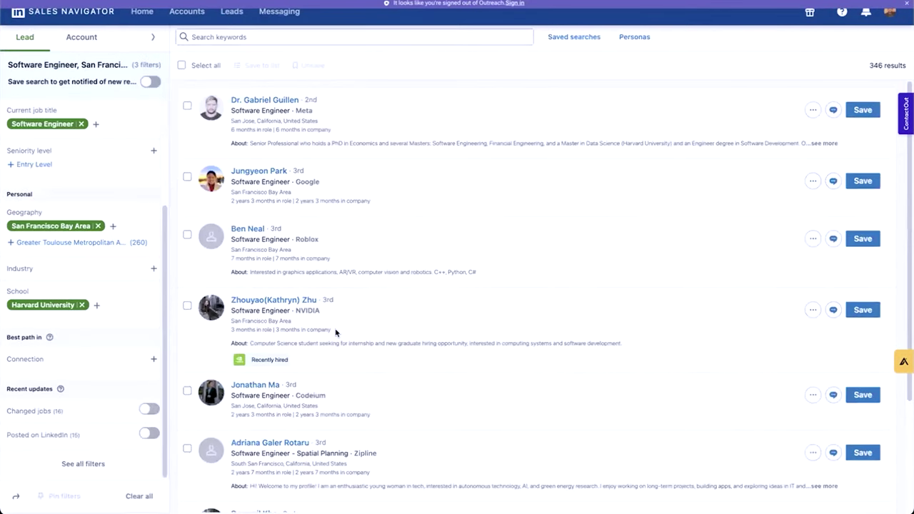
Step: Open the first lead's profile from the results, read its experience, and page through the next two lead profiles
scroll(336, 333, down, 1)
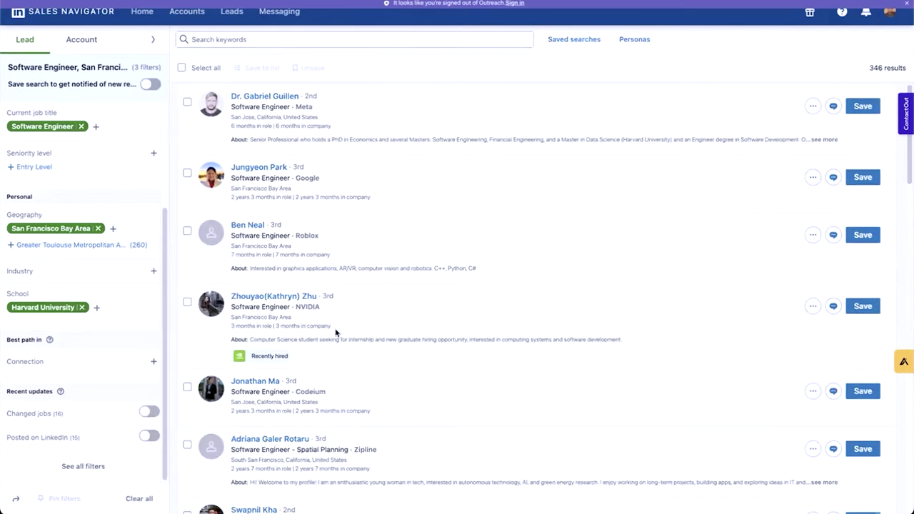
click(263, 97)
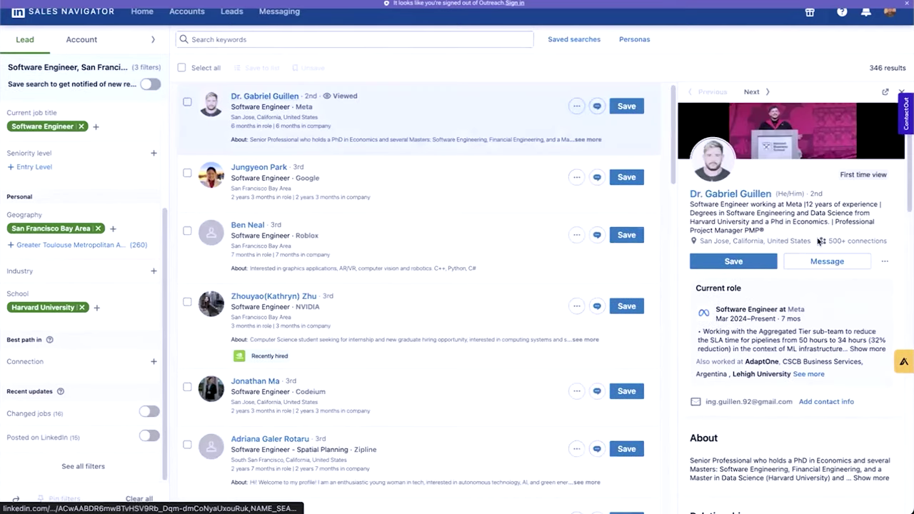
scroll(712, 96, down, 3)
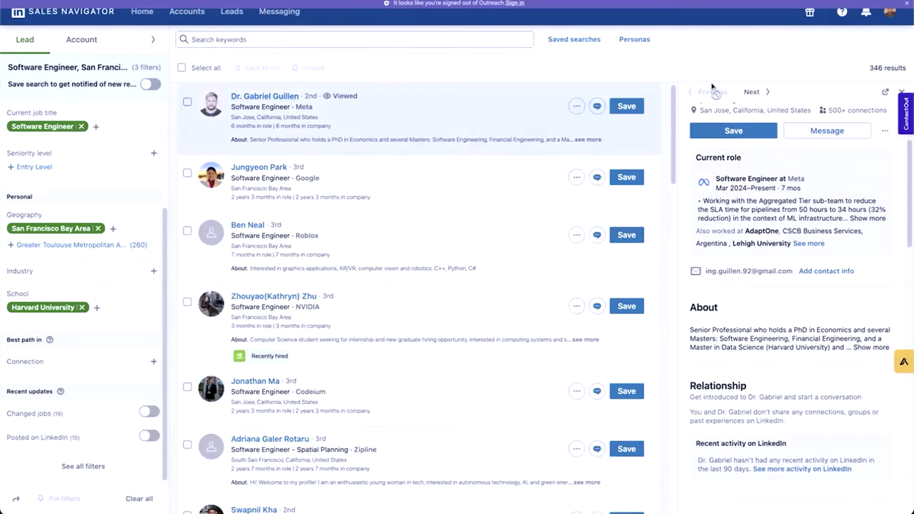
scroll(714, 100, down, 5)
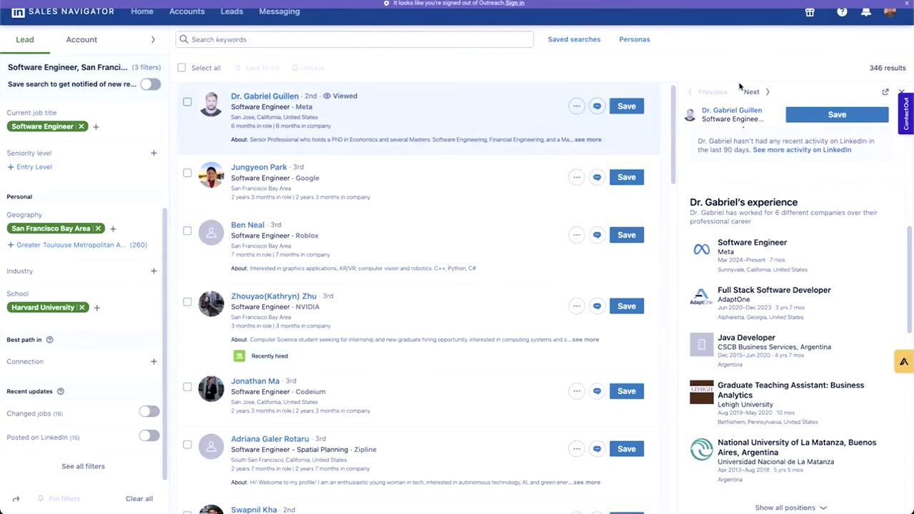
click(749, 92)
scroll(752, 91, down, 3)
click(751, 92)
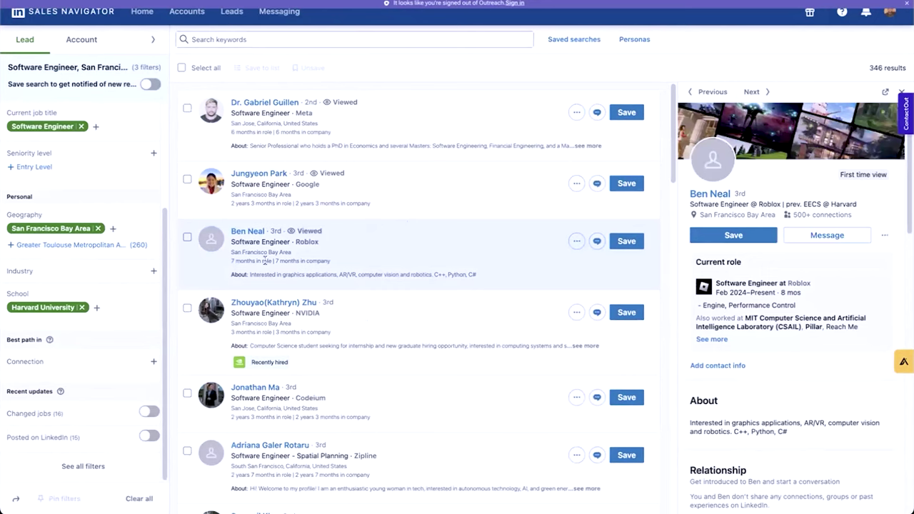
Step: Select the second and third leads in the results, the Google and Roblox engineers, and close the profile preview
click(187, 236)
click(187, 179)
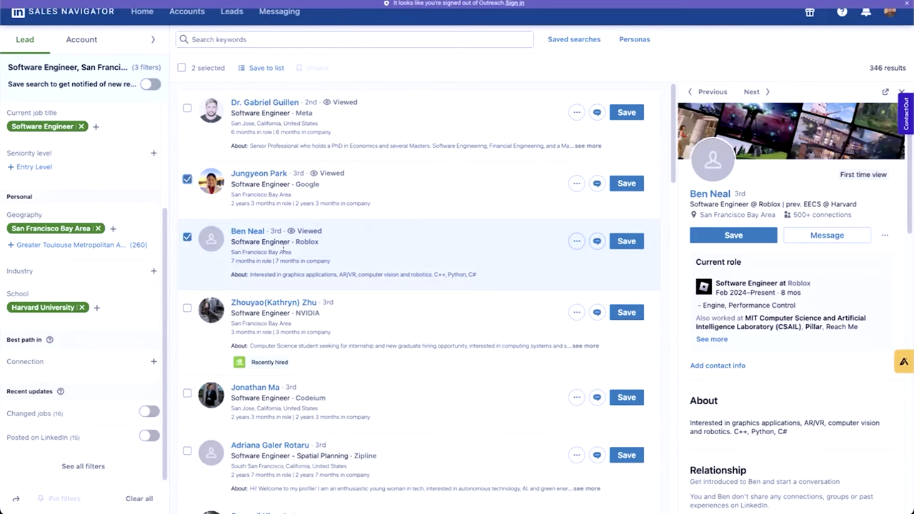
click(900, 87)
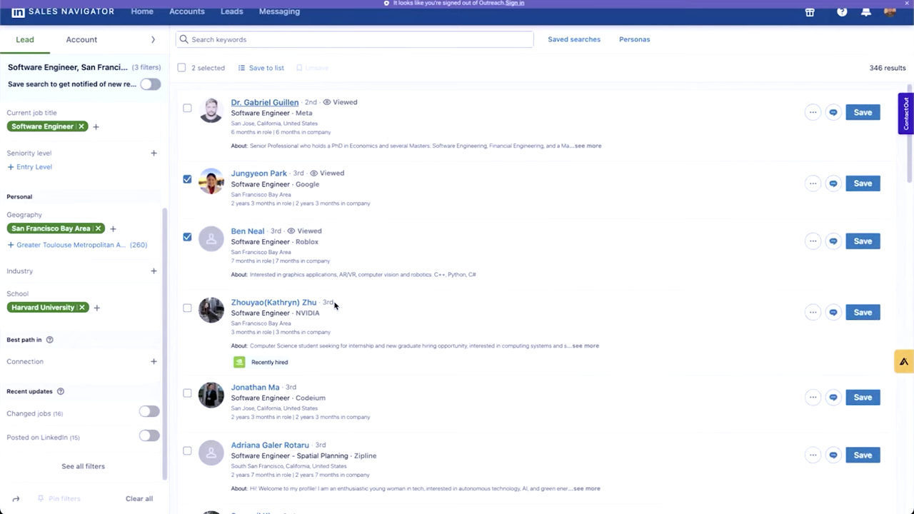
Step: Browse the Harvard software engineer leads for their companies and tenure, and check the number of results
scroll(297, 429, down, 3)
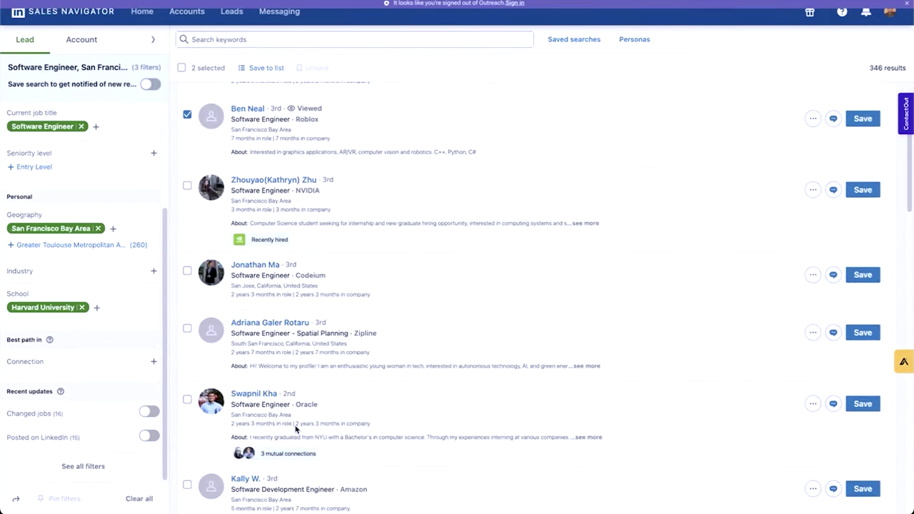
scroll(296, 429, down, 1)
scroll(305, 255, up, 3)
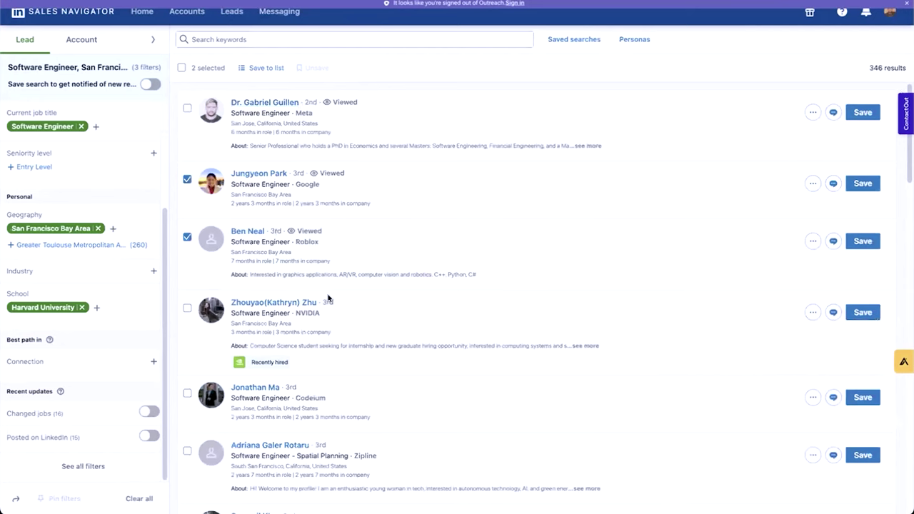
scroll(328, 299, down, 3)
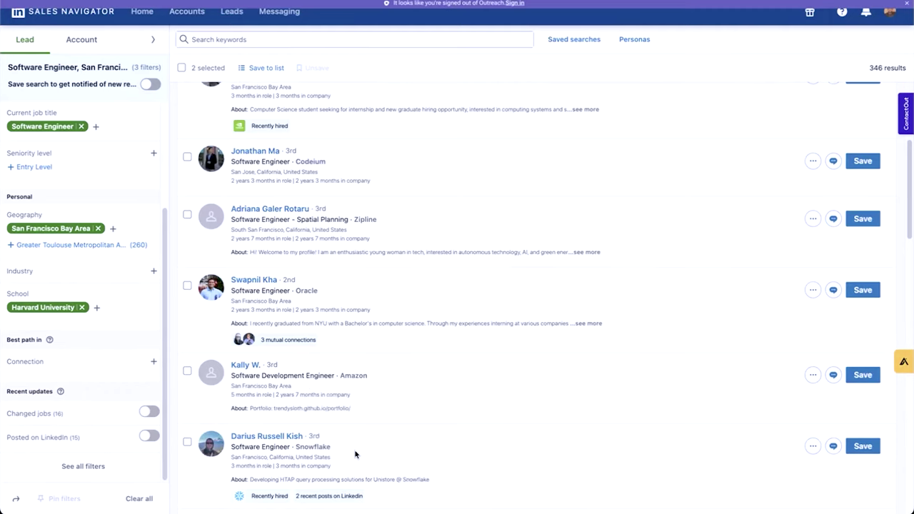
scroll(354, 454, down, 2)
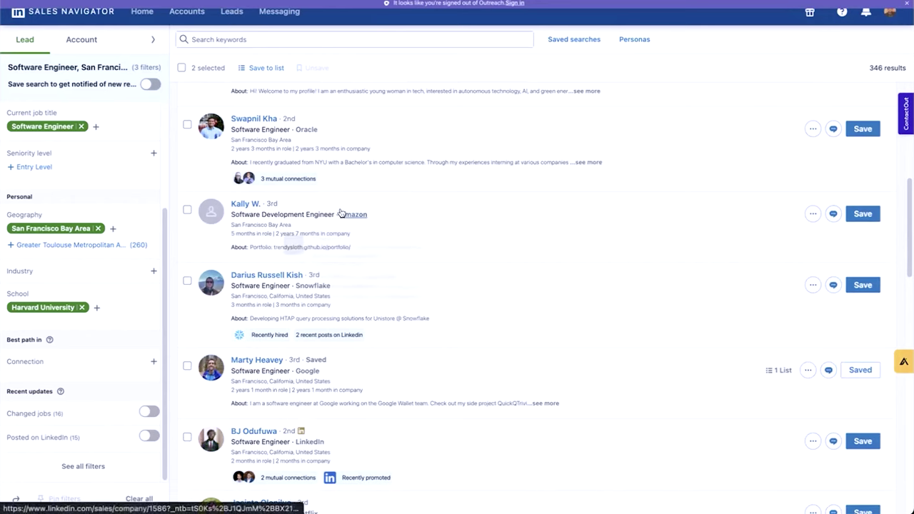
mouse_move(341, 213)
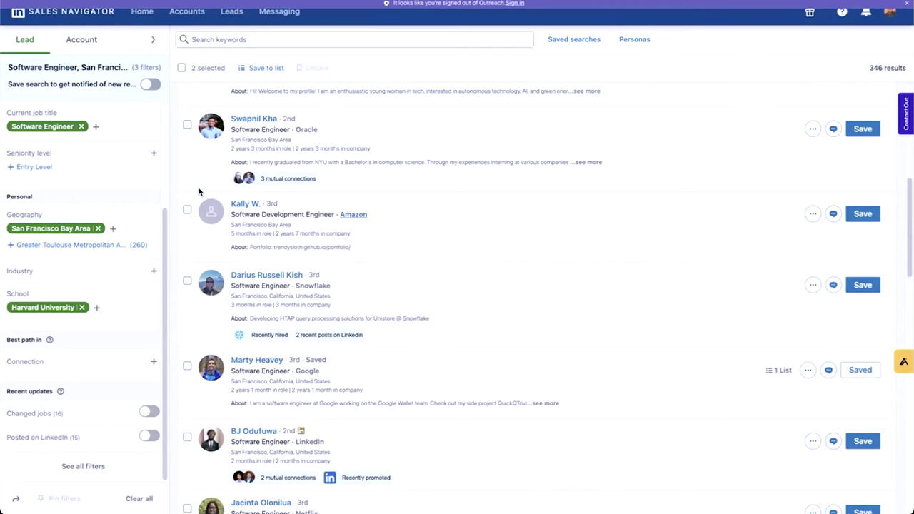
scroll(292, 259, down, 1)
scroll(293, 259, down, 3)
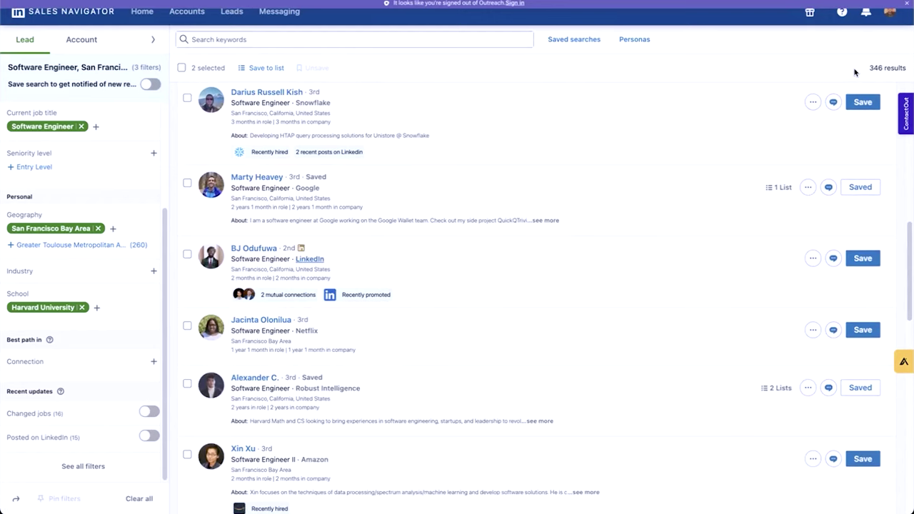
drag(869, 68, 886, 68)
Step: Include Senior Software Engineer as an additional current job title and check the updated result count
scroll(78, 200, up, 1)
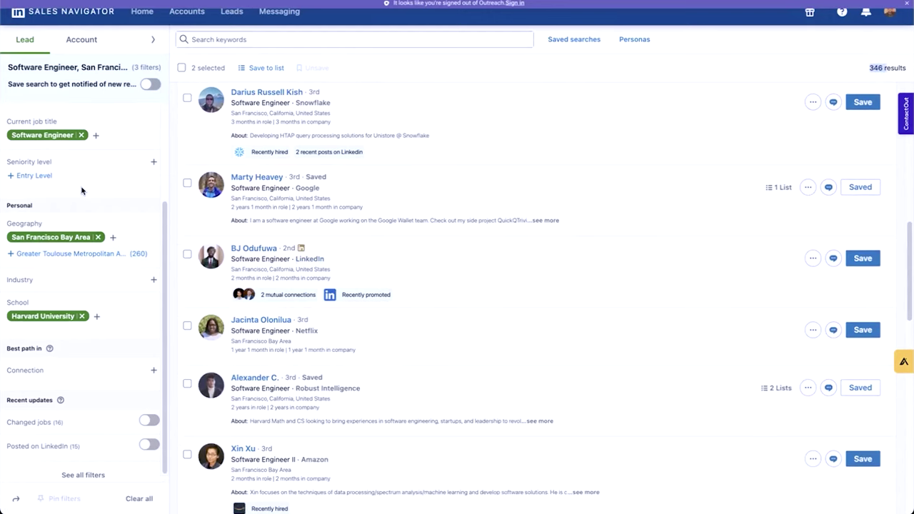
click(150, 41)
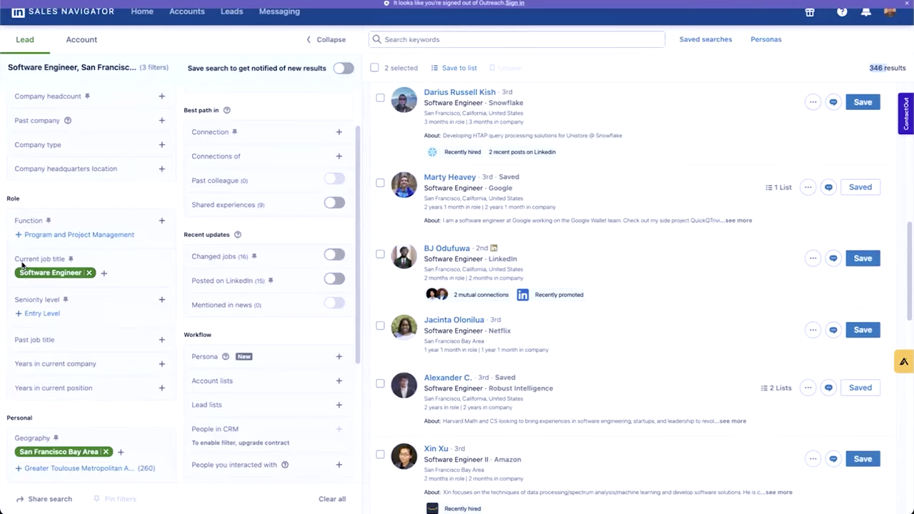
mouse_move(49, 277)
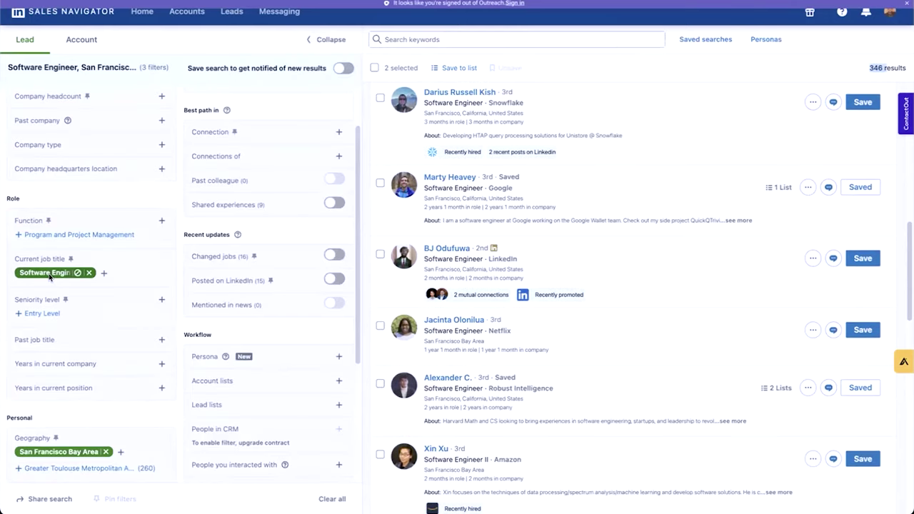
click(103, 273)
text(senior)
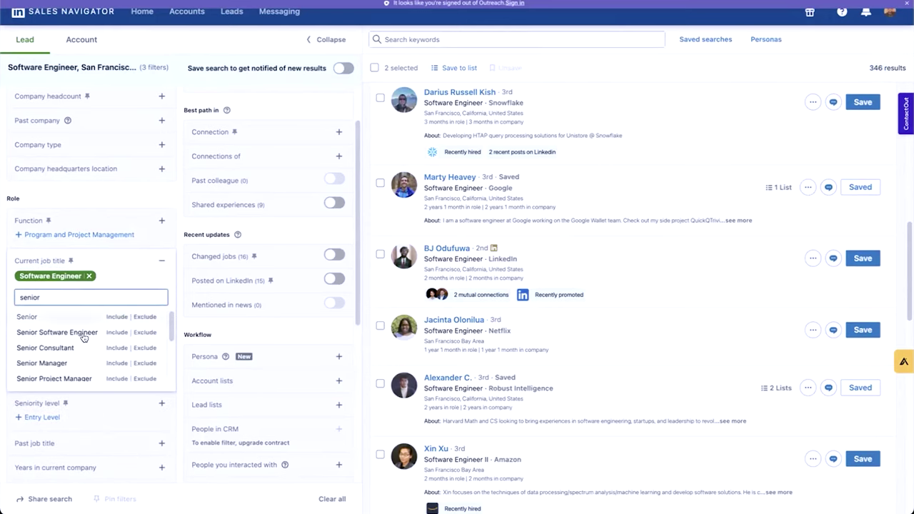
click(71, 332)
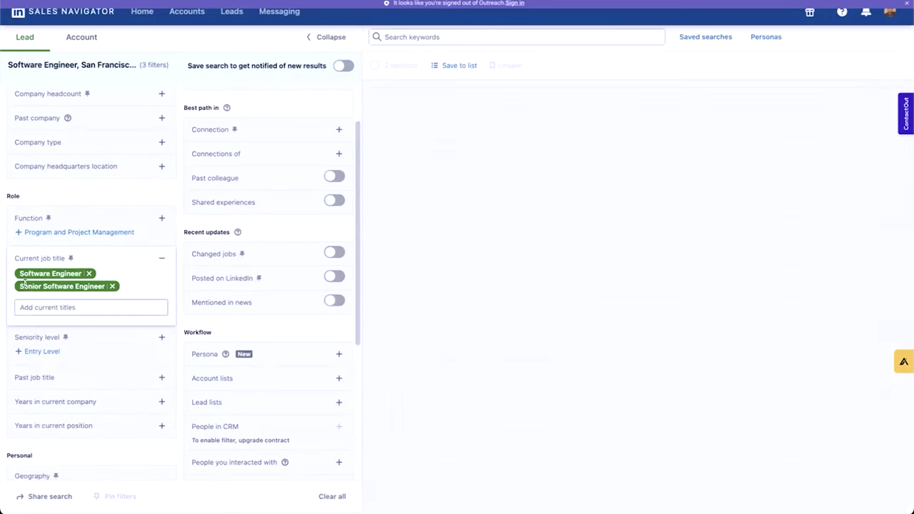
mouse_move(22, 286)
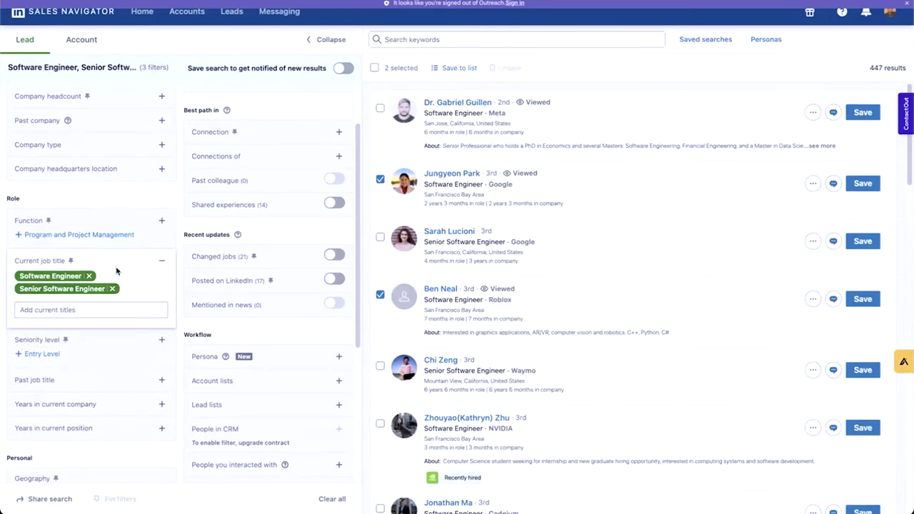
drag(868, 70, 882, 67)
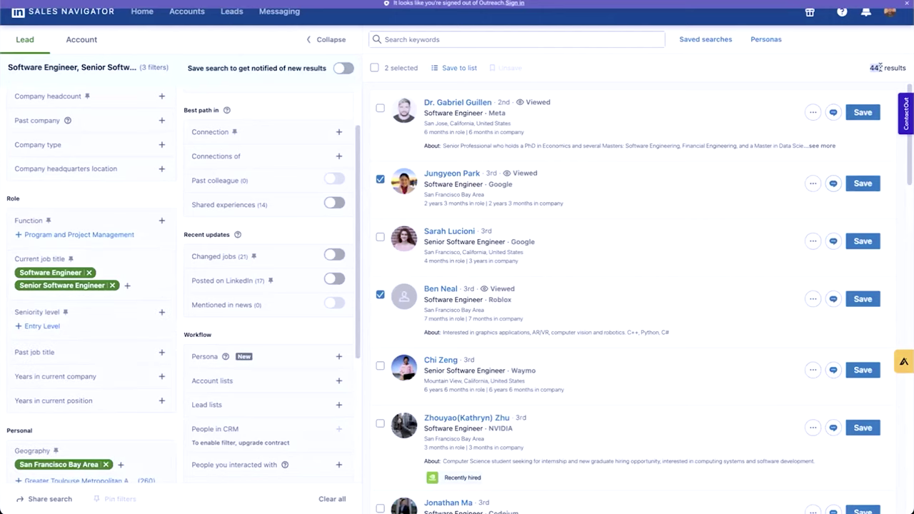
Step: Include Staff Software Engineer as a third current job title in the lead search
click(128, 285)
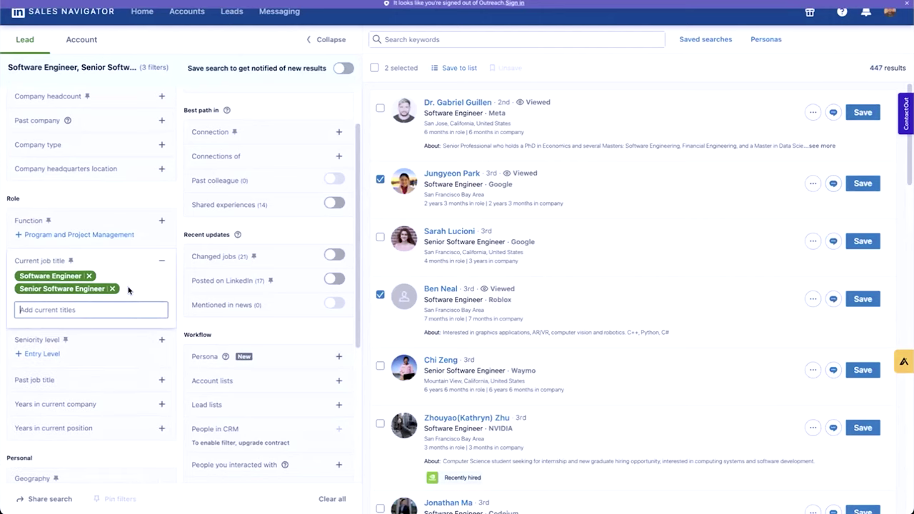
text(staff)
click(89, 326)
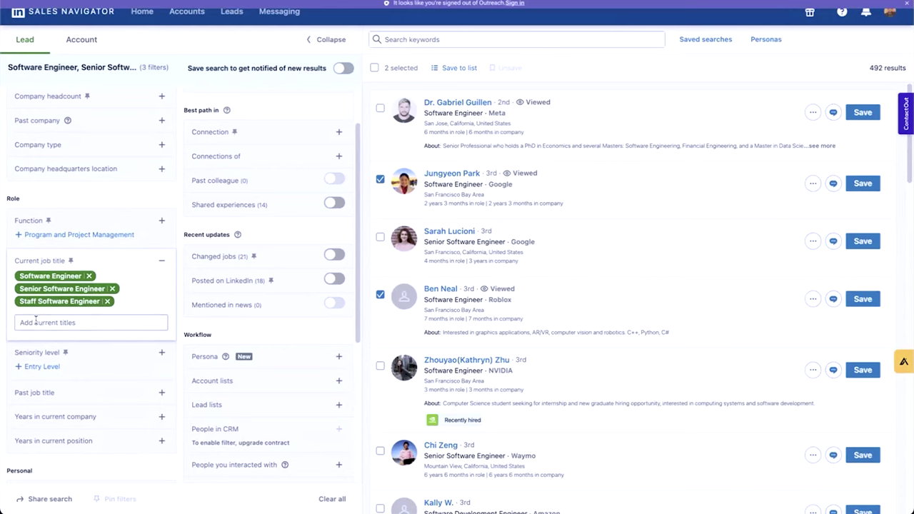
click(10, 330)
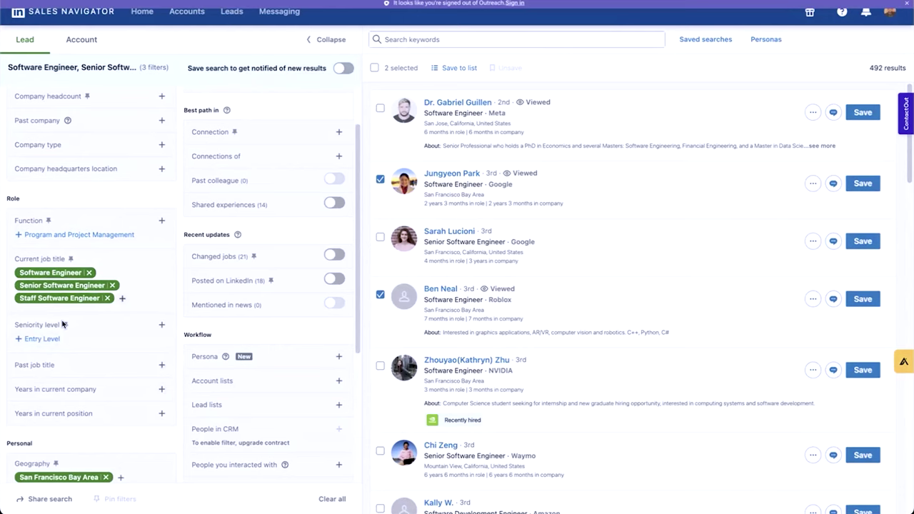
click(38, 367)
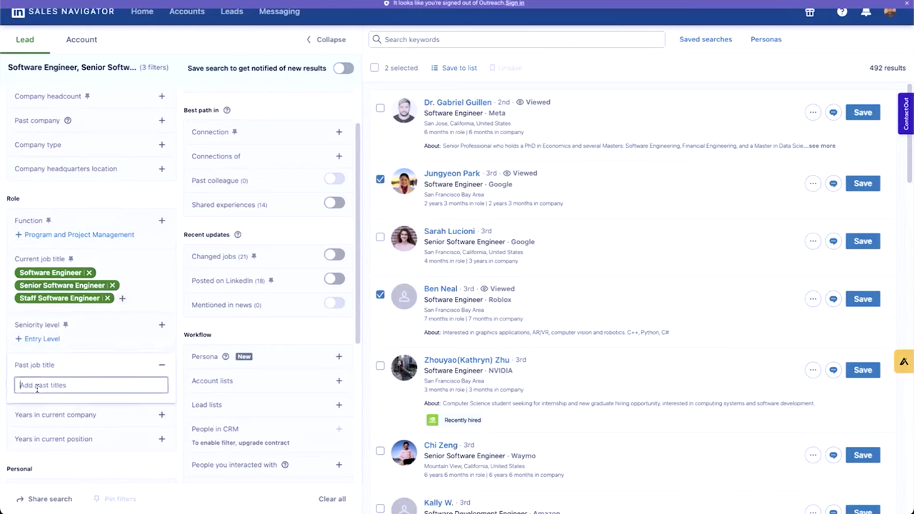
text(so)
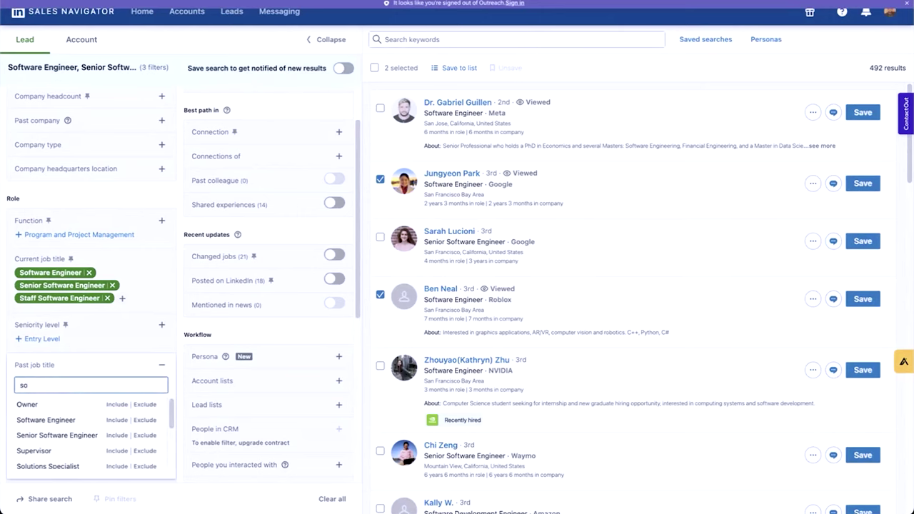
key(BackSpace)
key(BackSpace)
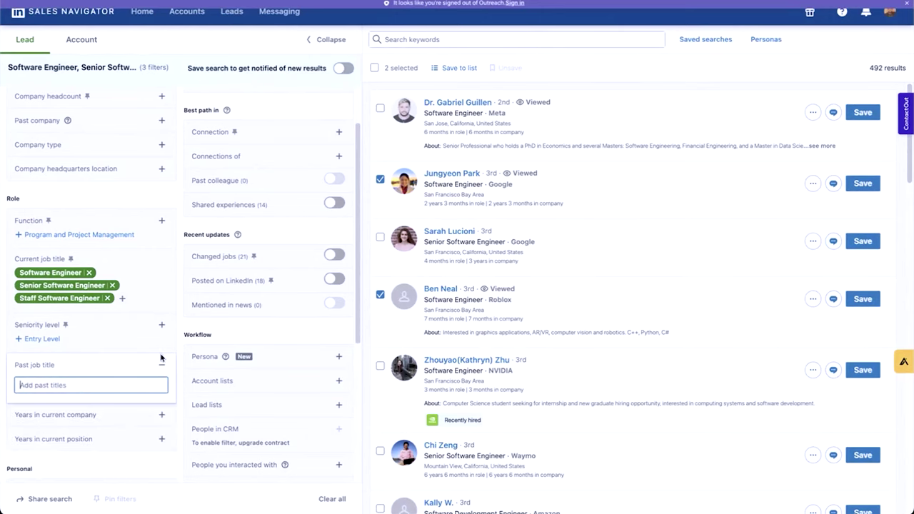
Step: Review the options offered by the Years of experience and Company headcount filters, then collapse the expanded filters
scroll(126, 322, down, 3)
scroll(184, 403, down, 3)
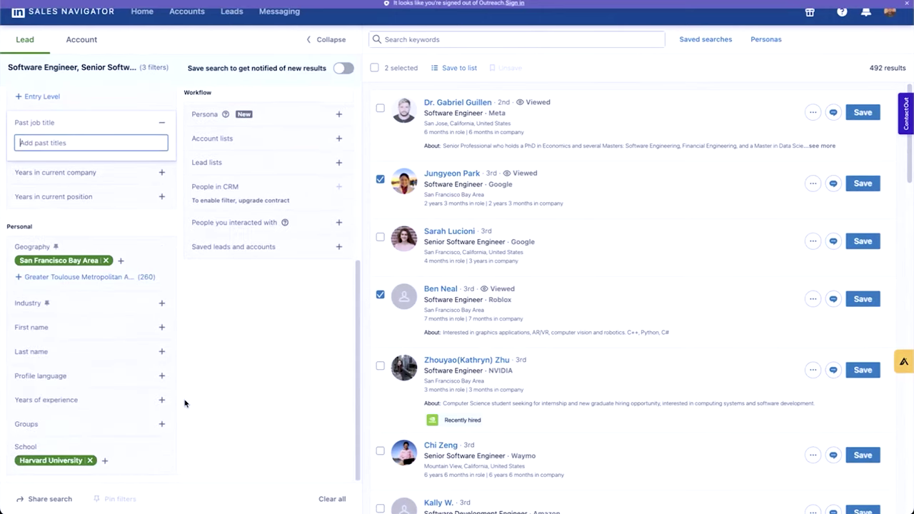
click(47, 402)
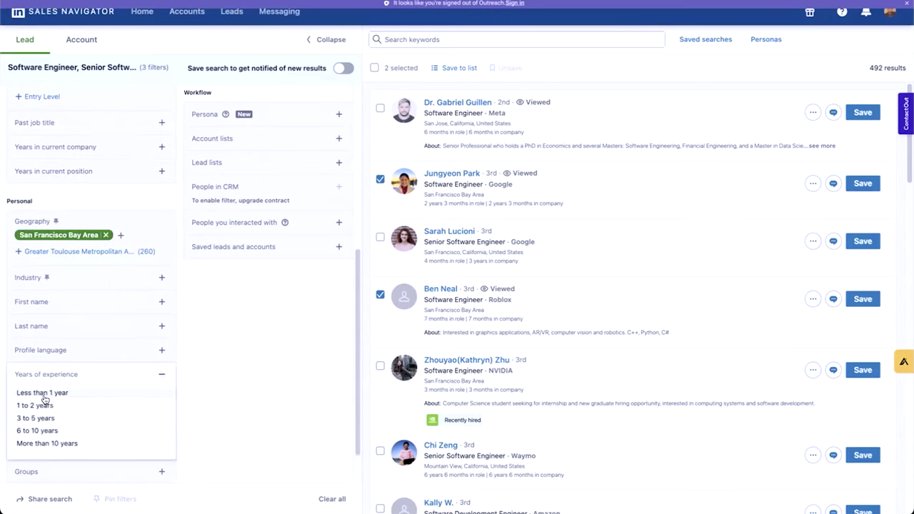
scroll(45, 397, down, 1)
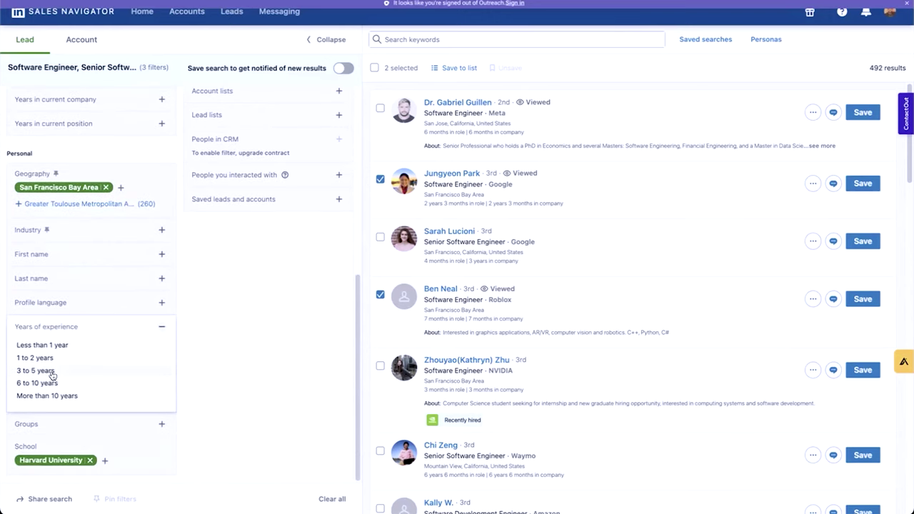
scroll(78, 369, up, 7)
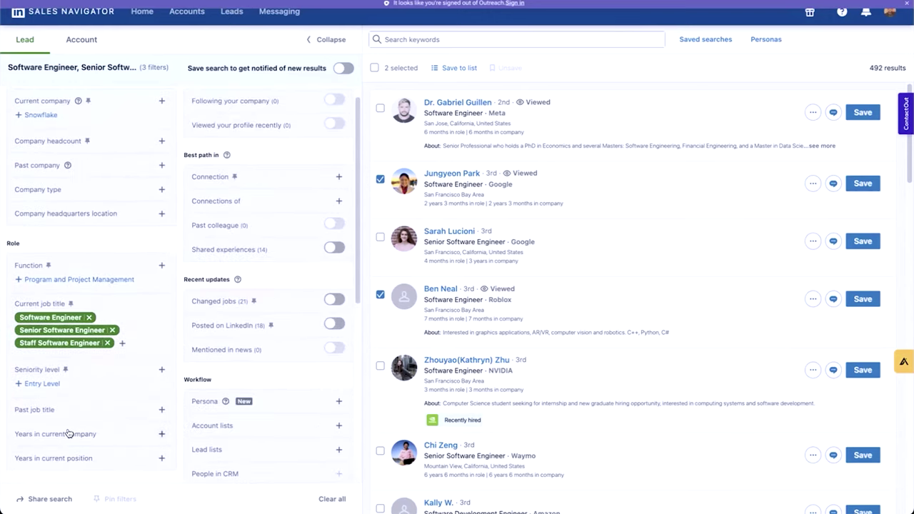
scroll(106, 238, up, 1)
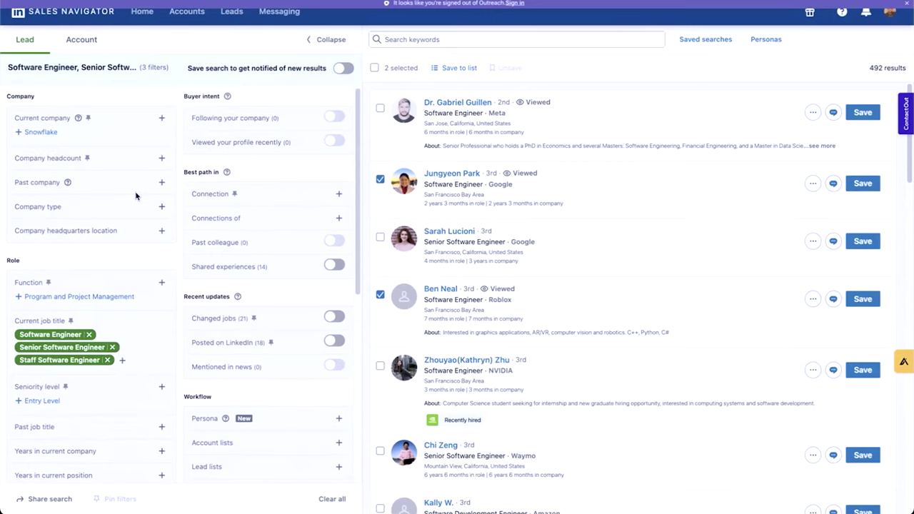
click(42, 158)
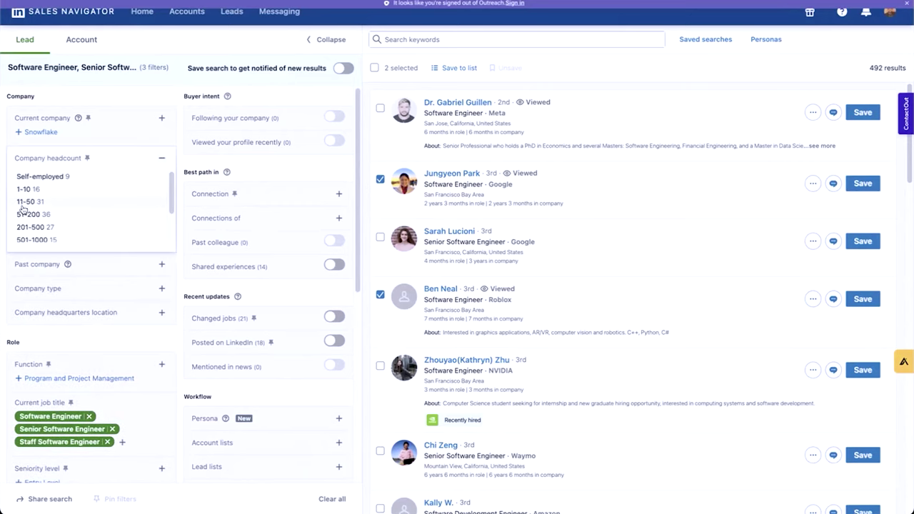
click(323, 39)
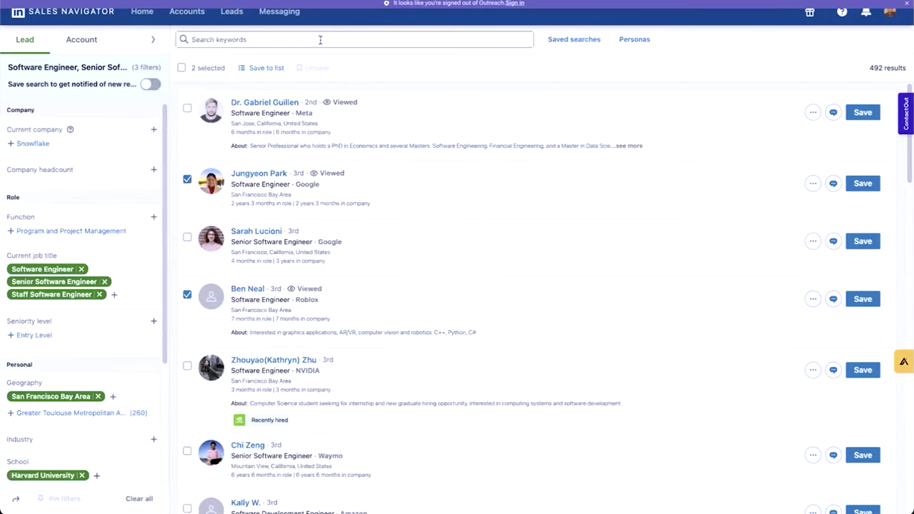